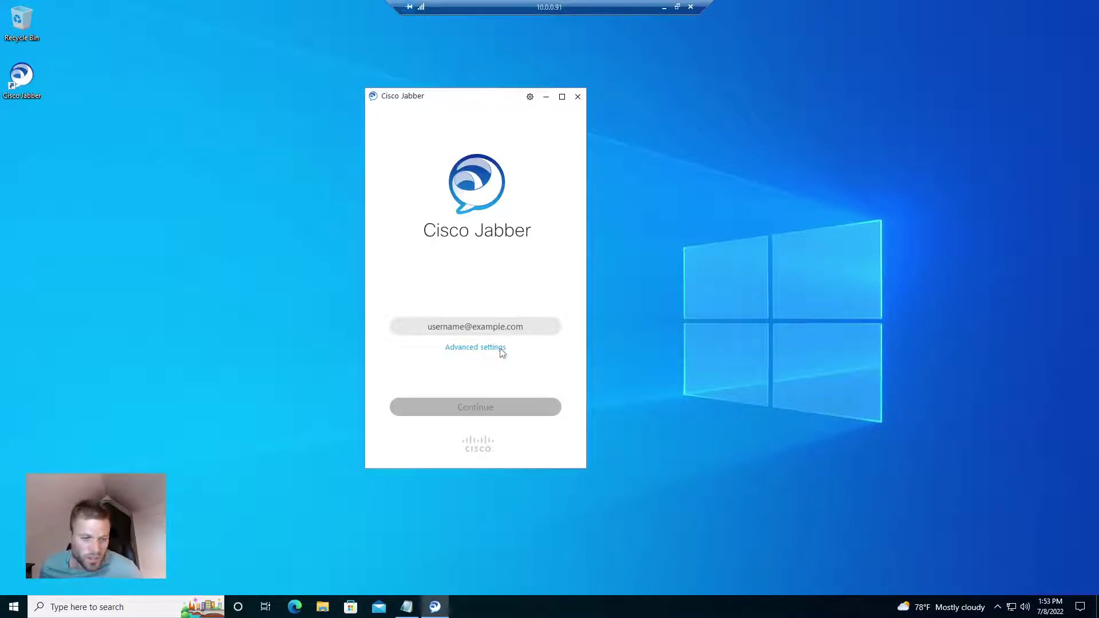
# Try Jabber's advanced sign-in settings (CUCM 9 or later, manual login server), then dismiss them unsaved
pyautogui.click(494, 348)
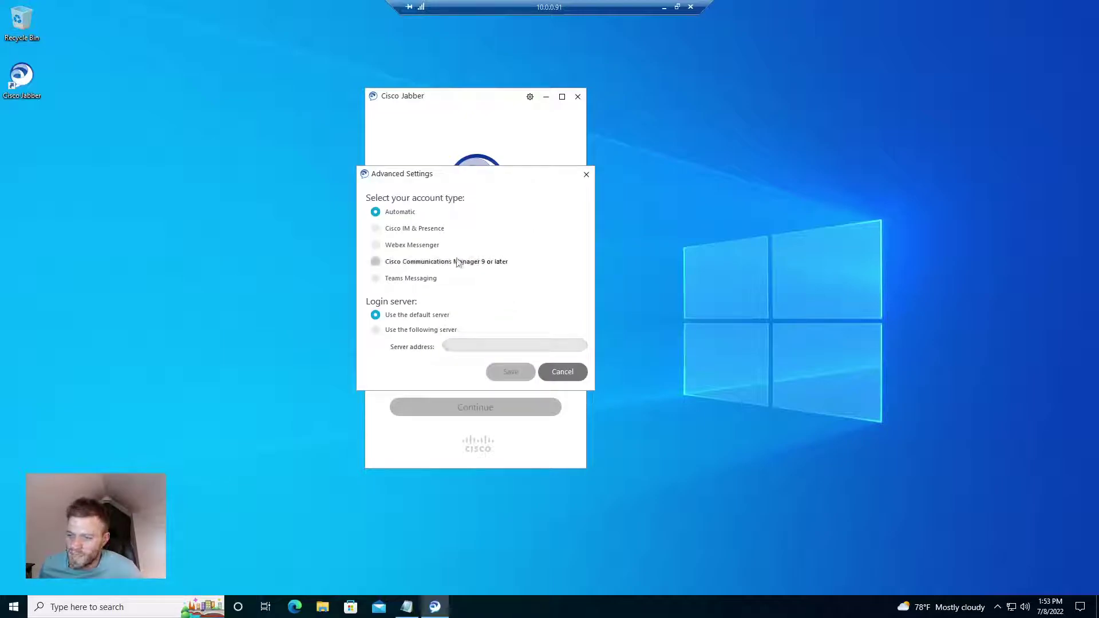
pyautogui.click(458, 262)
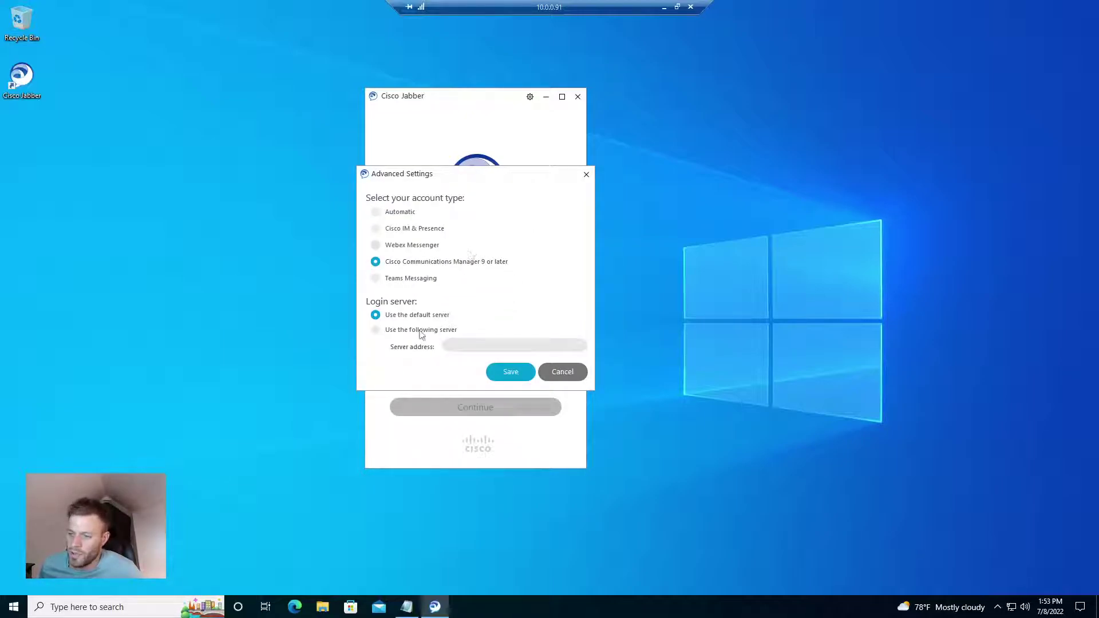
pyautogui.click(421, 333)
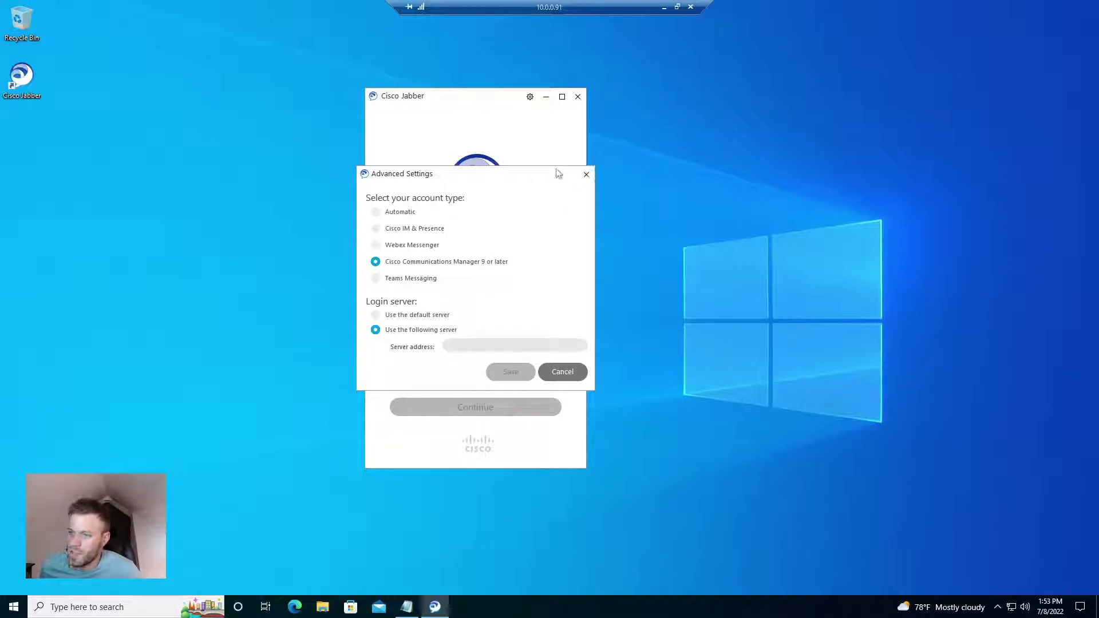
pyautogui.click(586, 175)
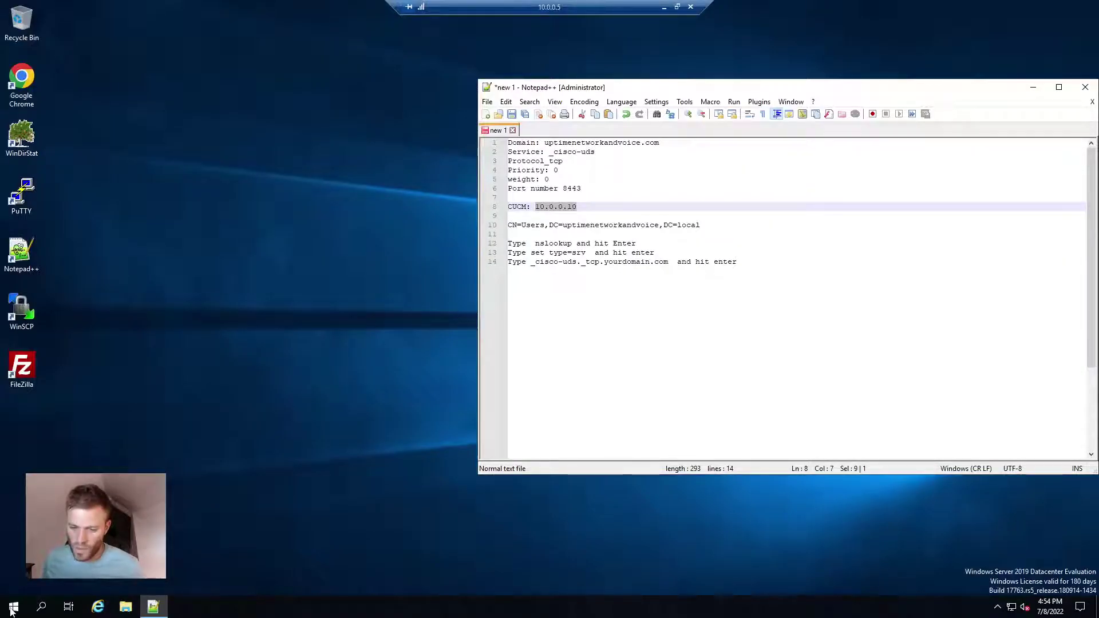
# Launch DNS Manager and expand Forward Lookup Zones to the uptimenetworkandvoice.local zone
pyautogui.click(12, 608)
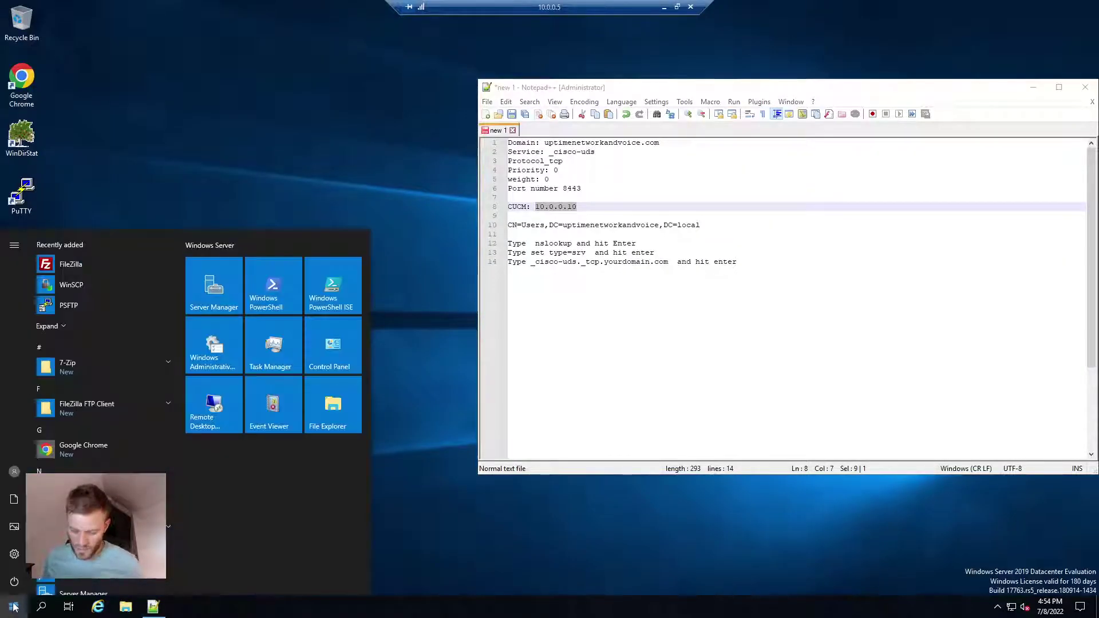
pyautogui.write('dns')
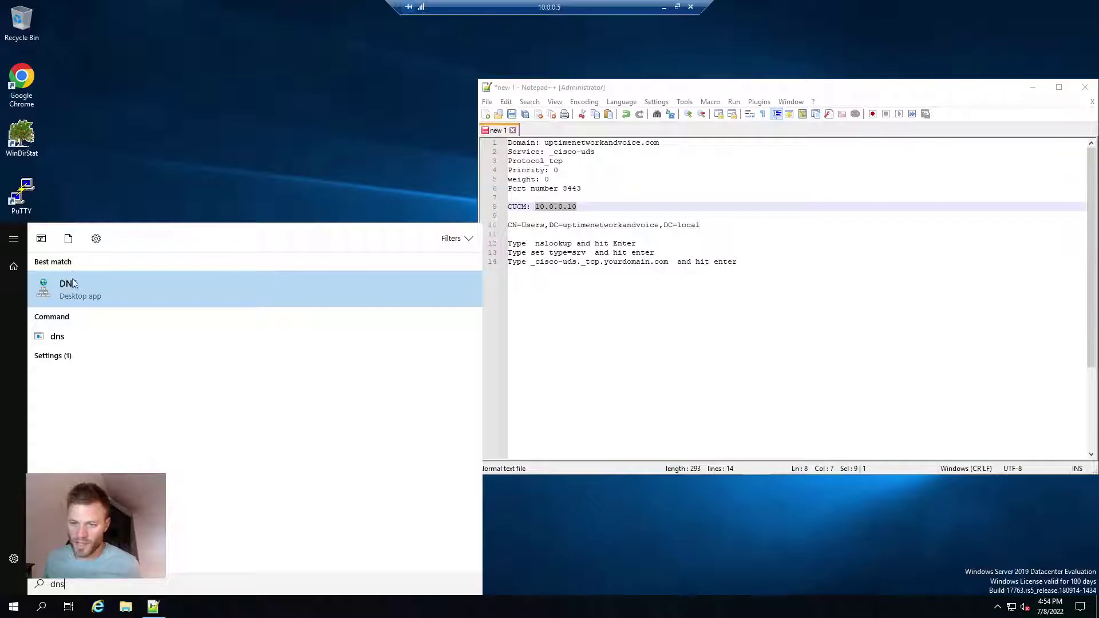
pyautogui.click(73, 282)
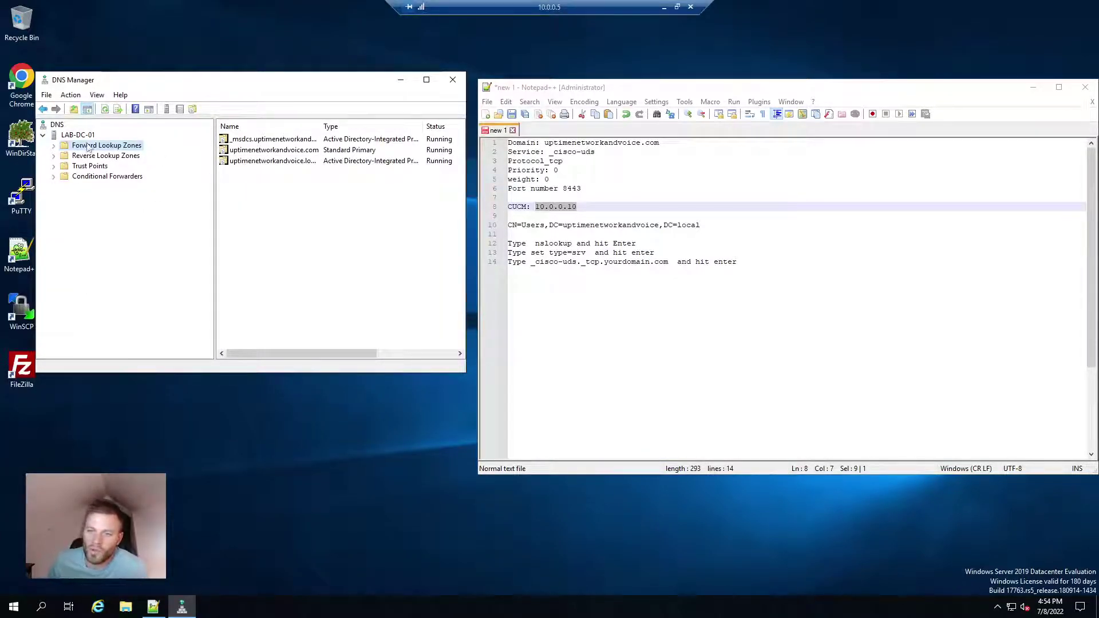
pyautogui.click(54, 146)
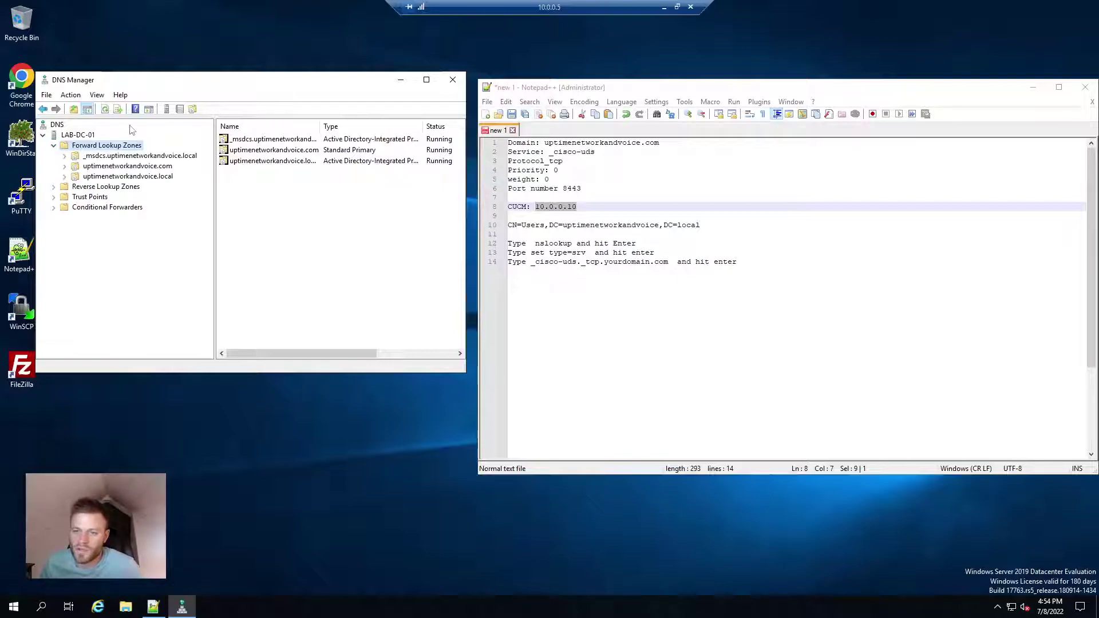
pyautogui.click(155, 167)
pyautogui.click(158, 177)
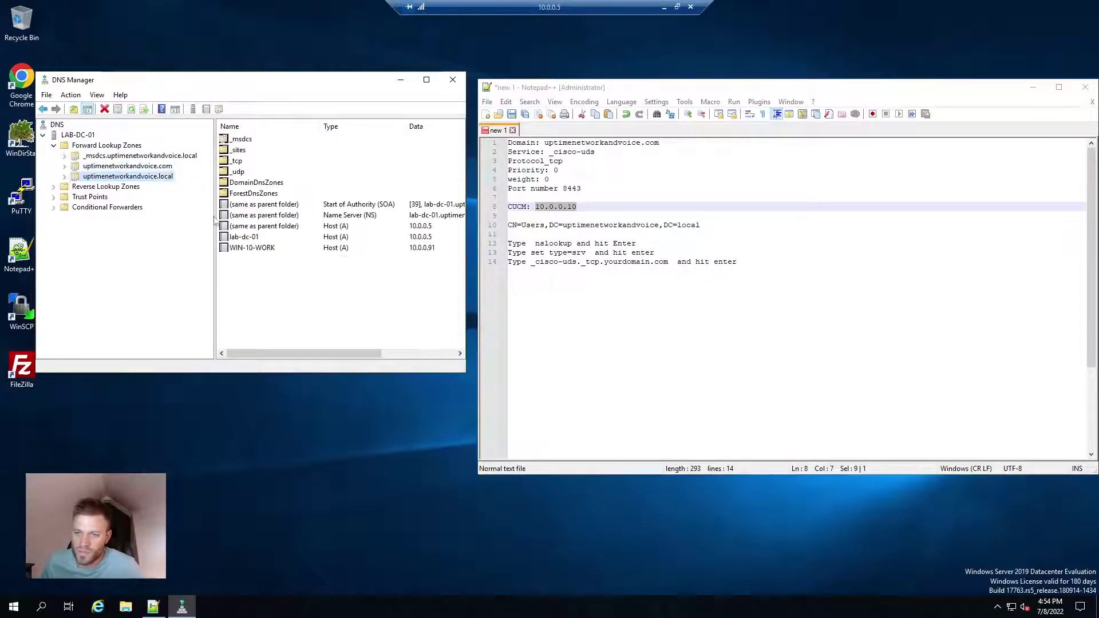
# Start a new Service Location (SRV) record in the uptimenetworkandvoice.local zone
pyautogui.rightClick(162, 181)
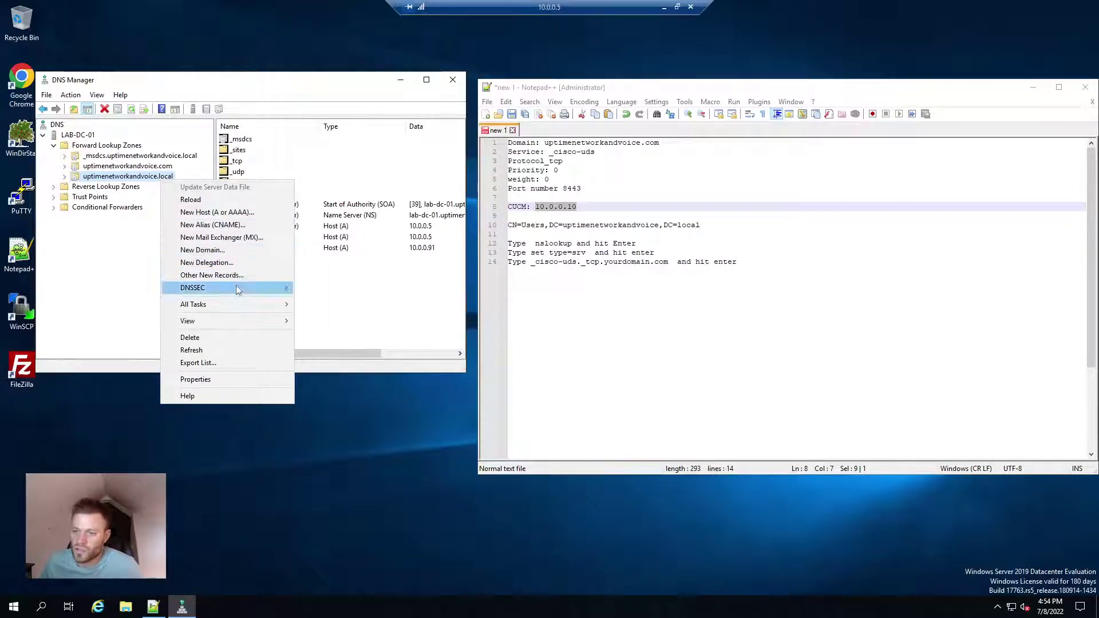
pyautogui.click(212, 275)
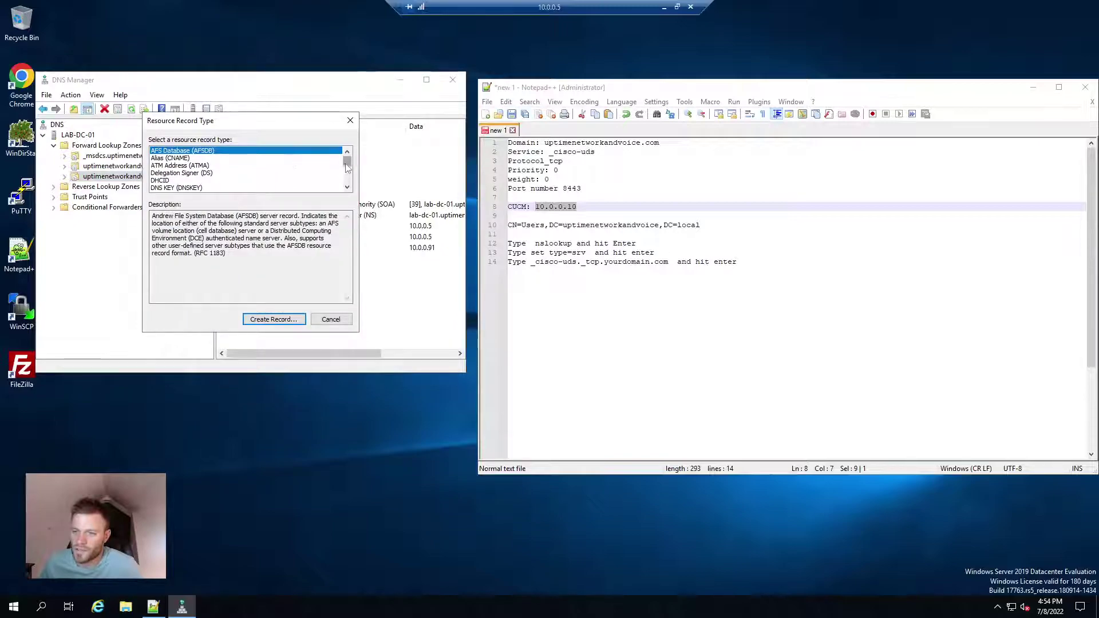
pyautogui.moveTo(345, 167); pyautogui.dragTo(347, 181)
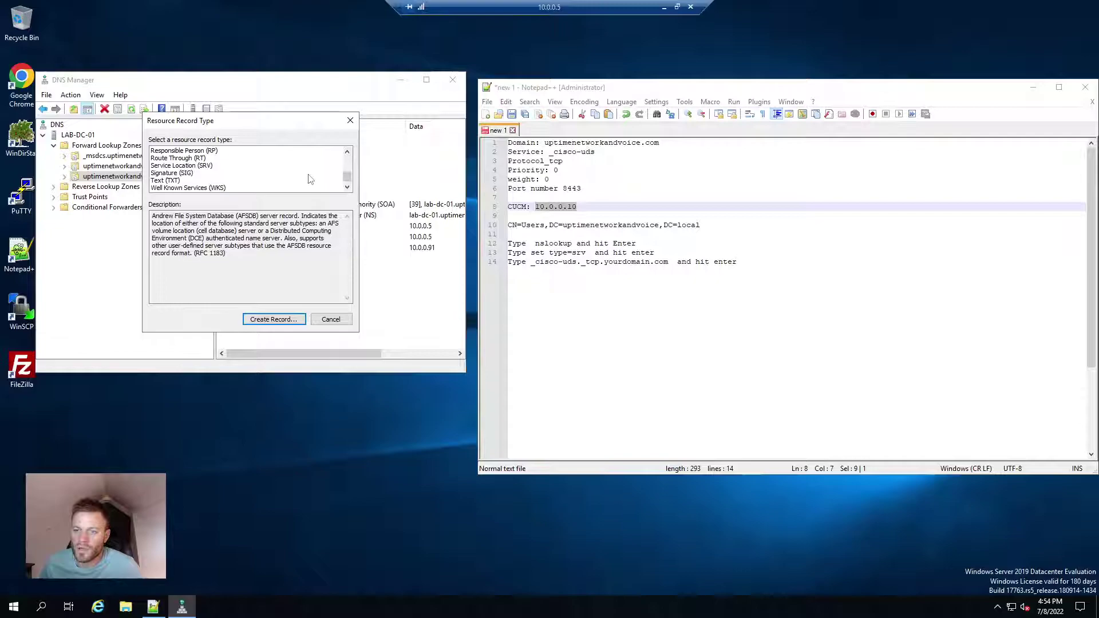
pyautogui.scroll(-1, 310, 179)
pyautogui.scroll(1, 310, 179)
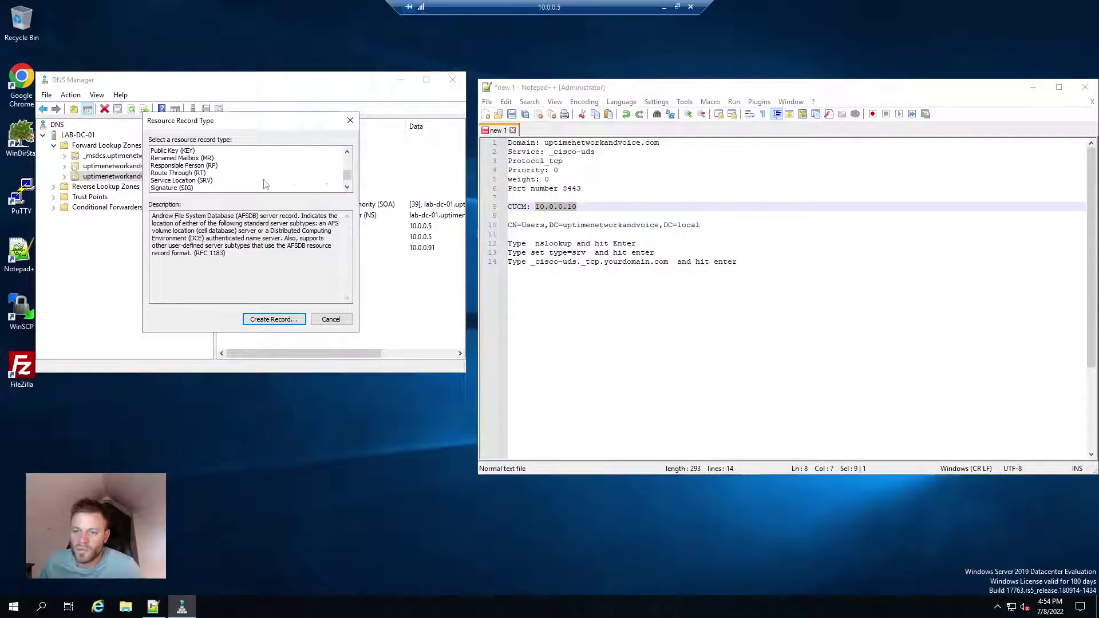
pyautogui.click(204, 180)
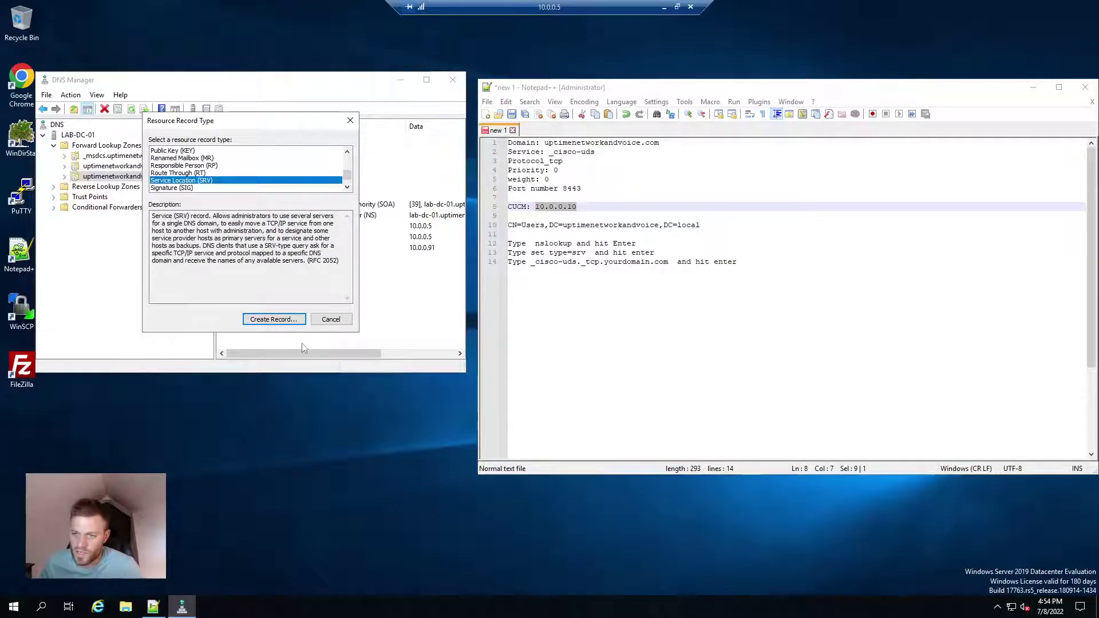
pyautogui.click(277, 320)
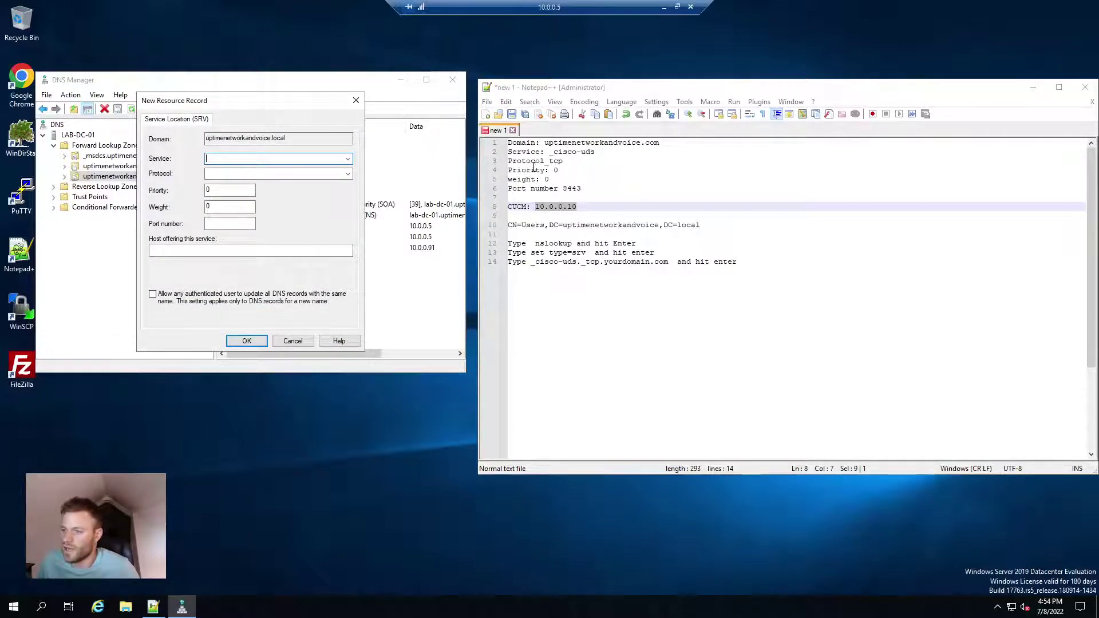
# Paste _cisco-uds as the SRV service and _tcp as the protocol
pyautogui.moveTo(595, 153); pyautogui.dragTo(549, 153)
pyautogui.hotkey('ctrl', 'c')
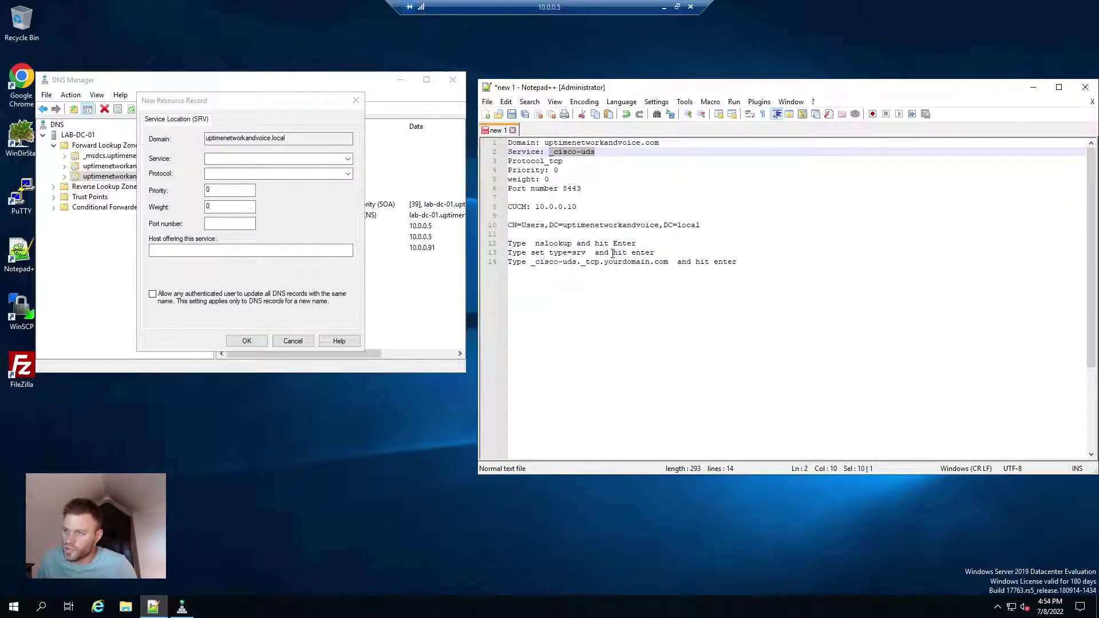
pyautogui.click(263, 158)
pyautogui.hotkey('ctrl', 'v')
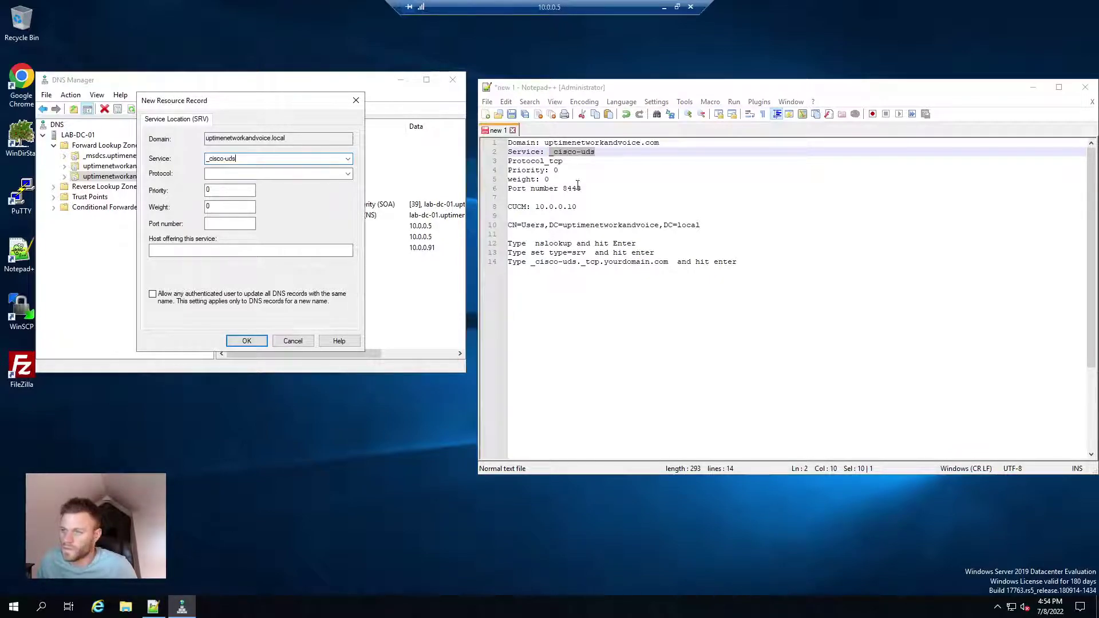
pyautogui.moveTo(563, 162); pyautogui.dragTo(545, 162)
pyautogui.hotkey('ctrl', 'c')
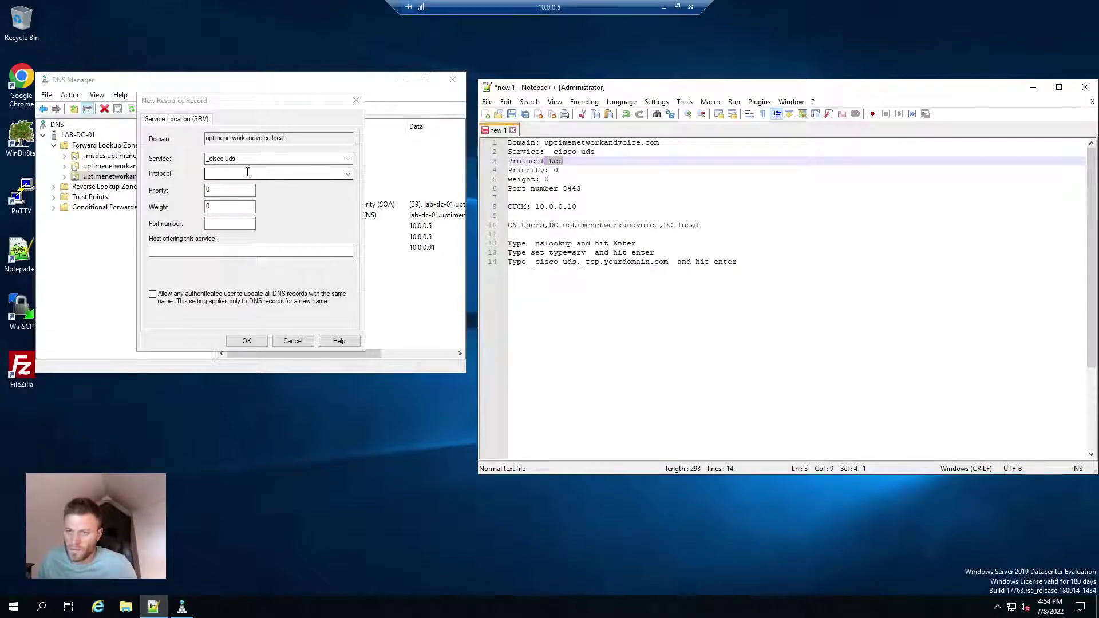
pyautogui.click(247, 172)
pyautogui.hotkey('ctrl', 'v')
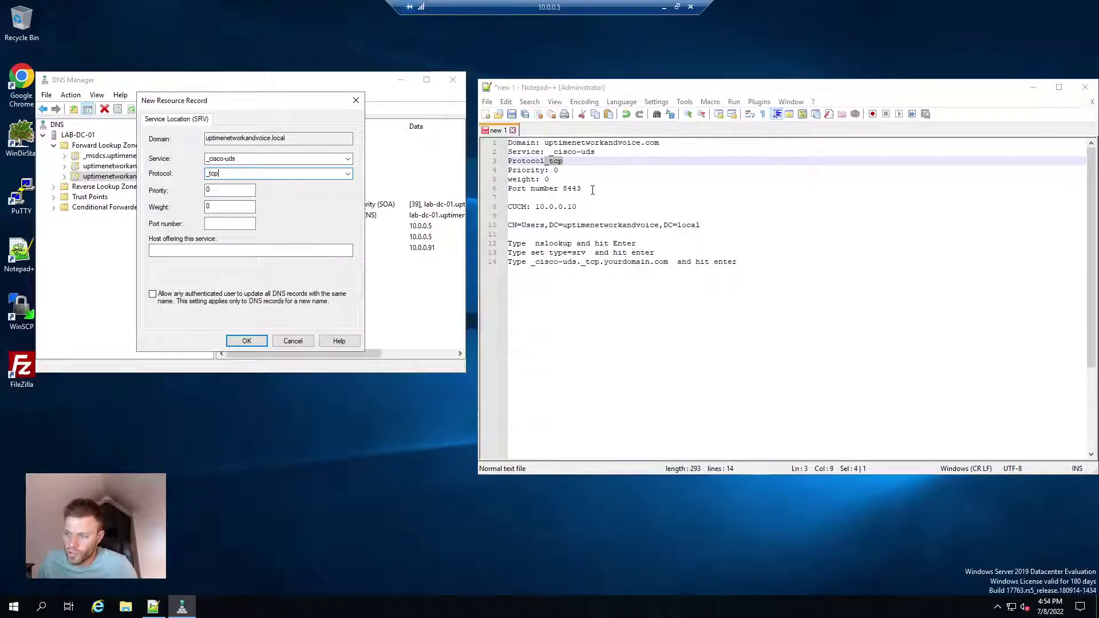
# Paste port 8443 and enter host 10.0.0.10 for the SRV record
pyautogui.moveTo(592, 190); pyautogui.dragTo(571, 189)
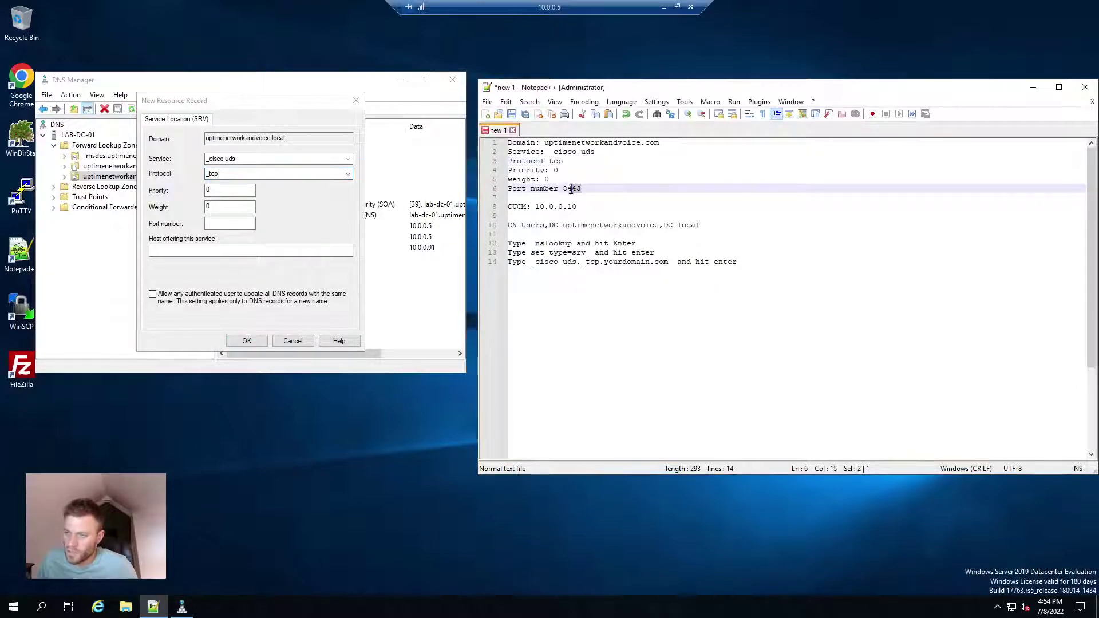
pyautogui.click(224, 224)
pyautogui.write('8443')
pyautogui.press('Tab')
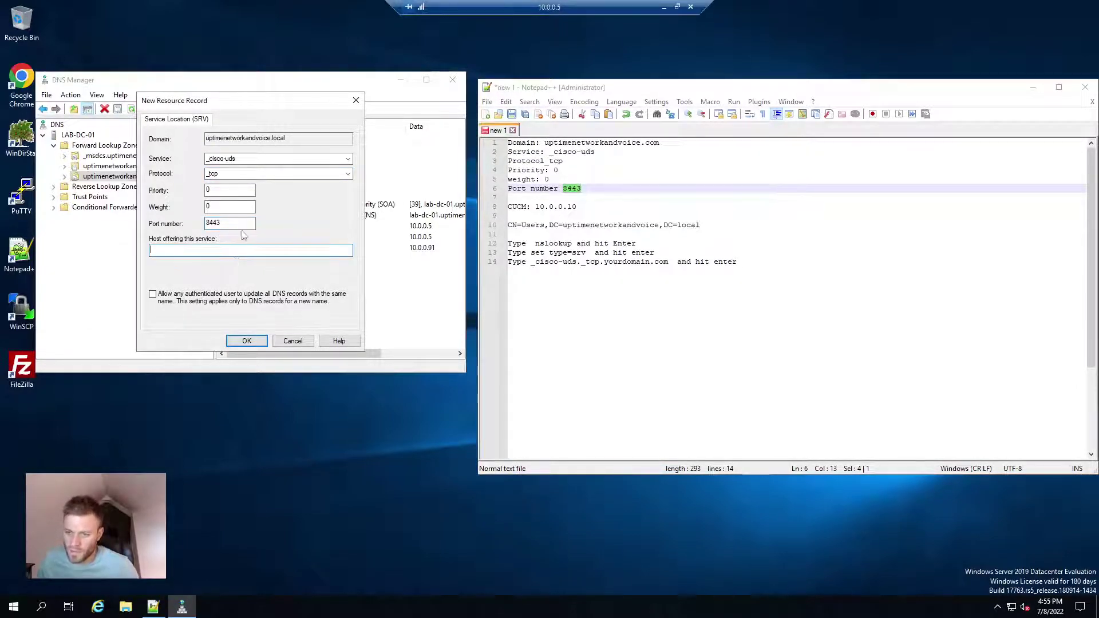
pyautogui.write('10.0.0.10')
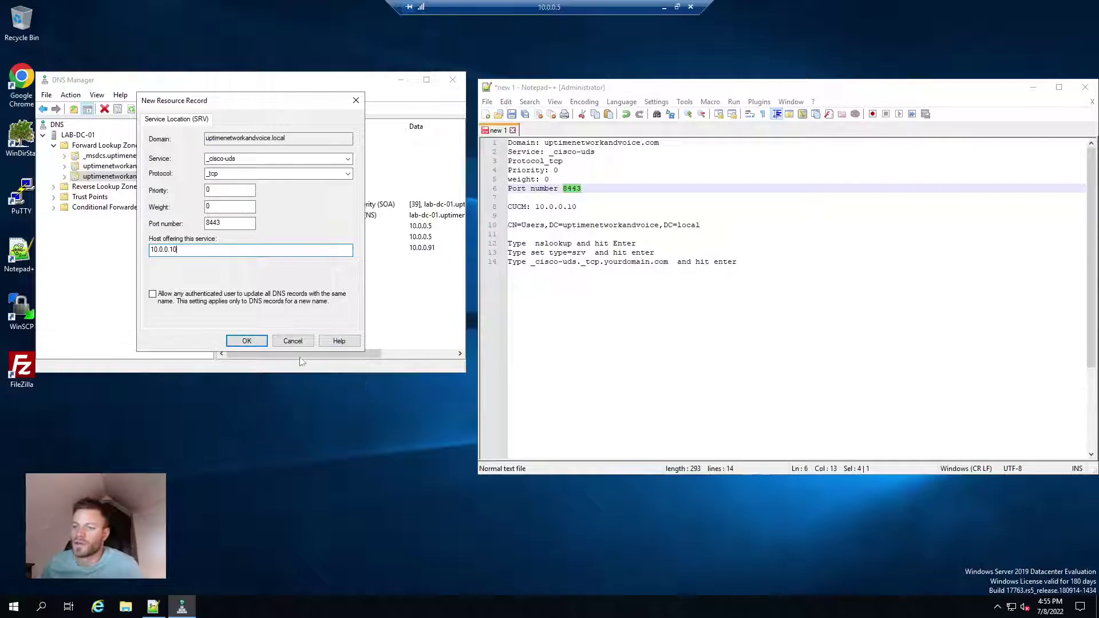
# Save the _cisco-uds SRV record and verify its data 8443 10.0.0.10 in the _tcp folder
pyautogui.click(246, 340)
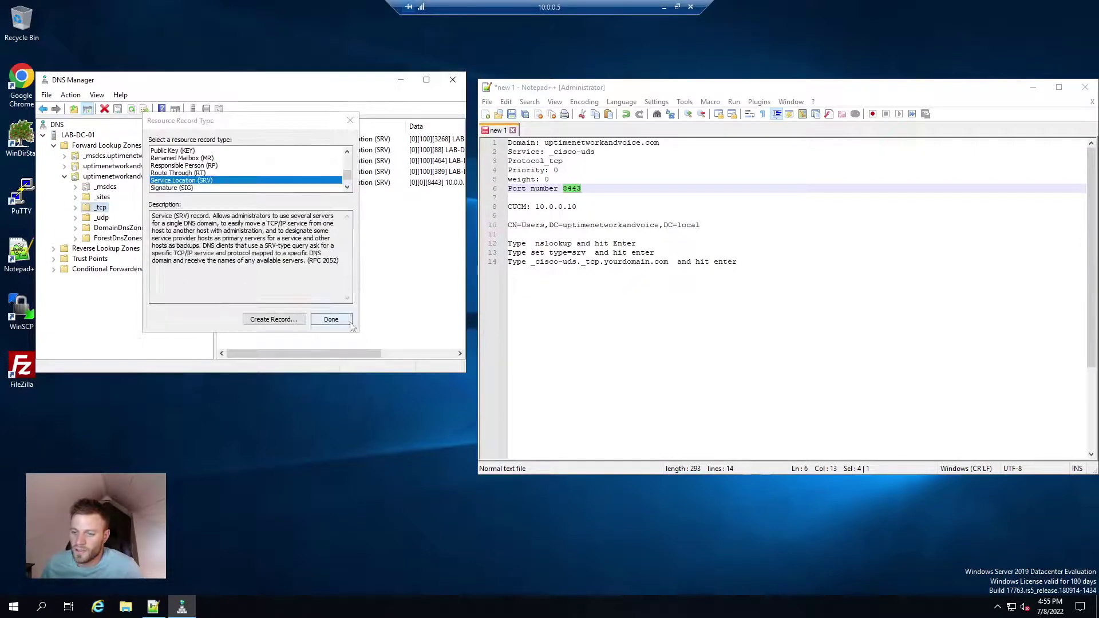
pyautogui.click(335, 321)
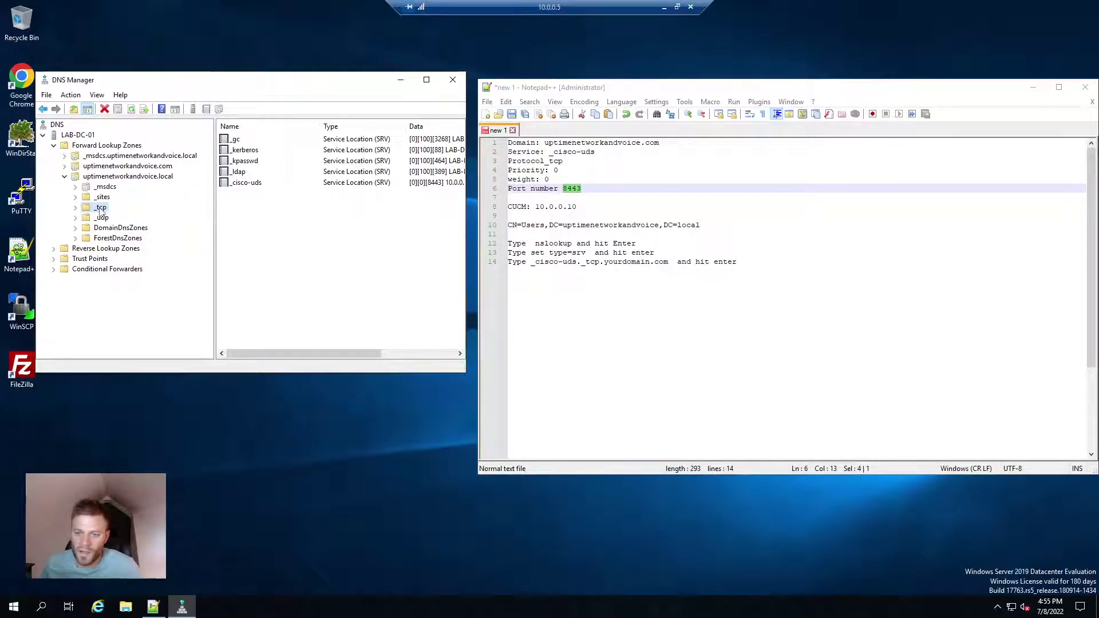
pyautogui.click(250, 183)
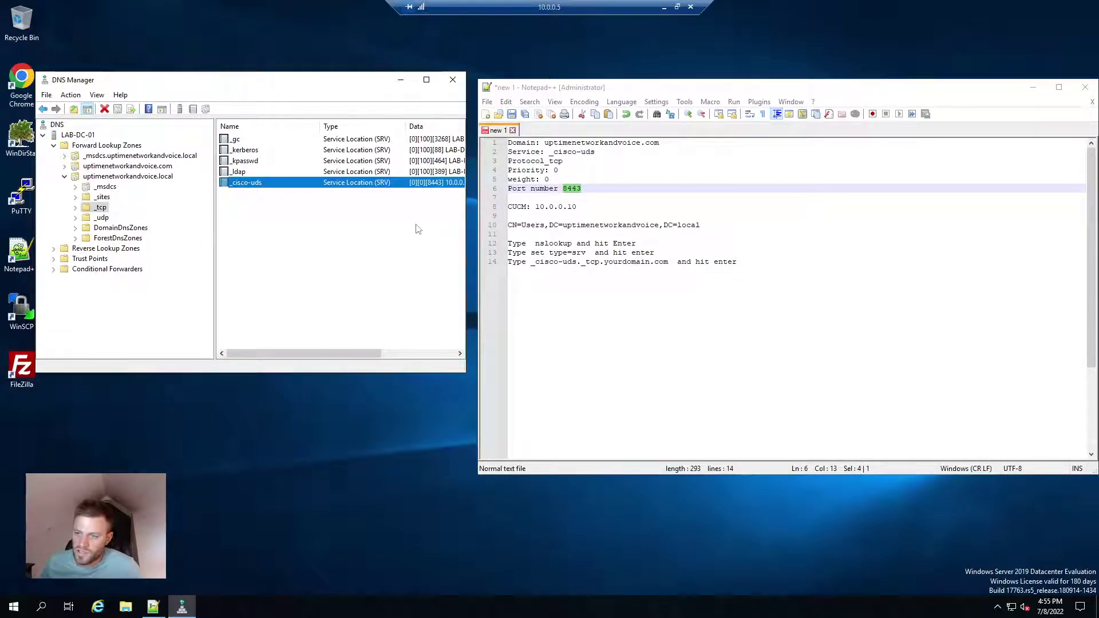
pyautogui.moveTo(466, 205); pyautogui.dragTo(544, 221)
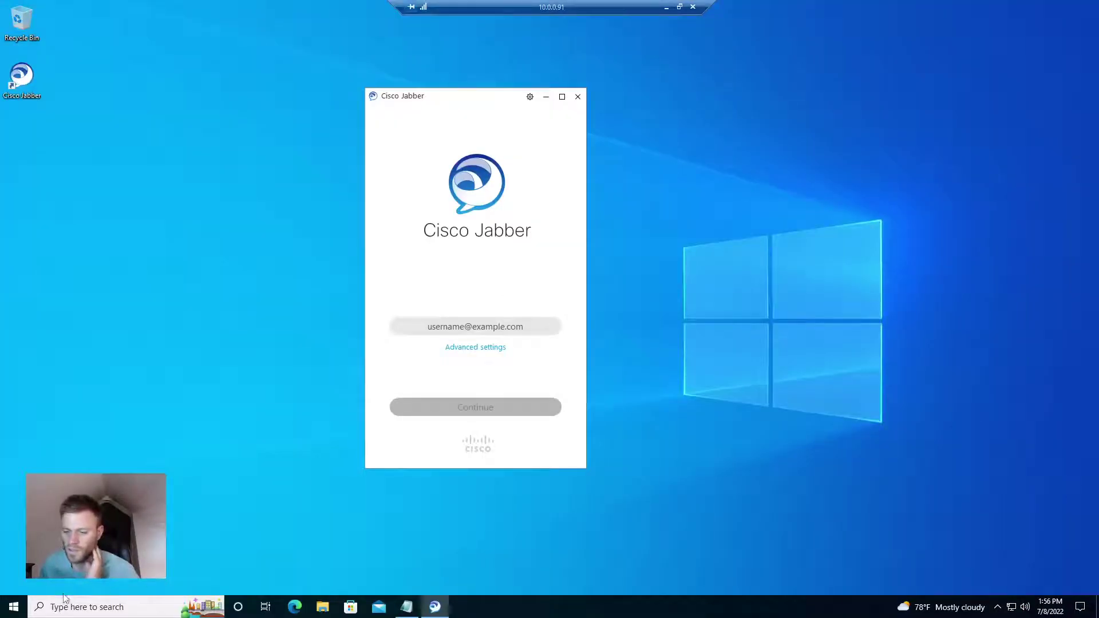
# Quit Cisco Jabber from the notification area and relaunch it from Start search
pyautogui.click(22, 606)
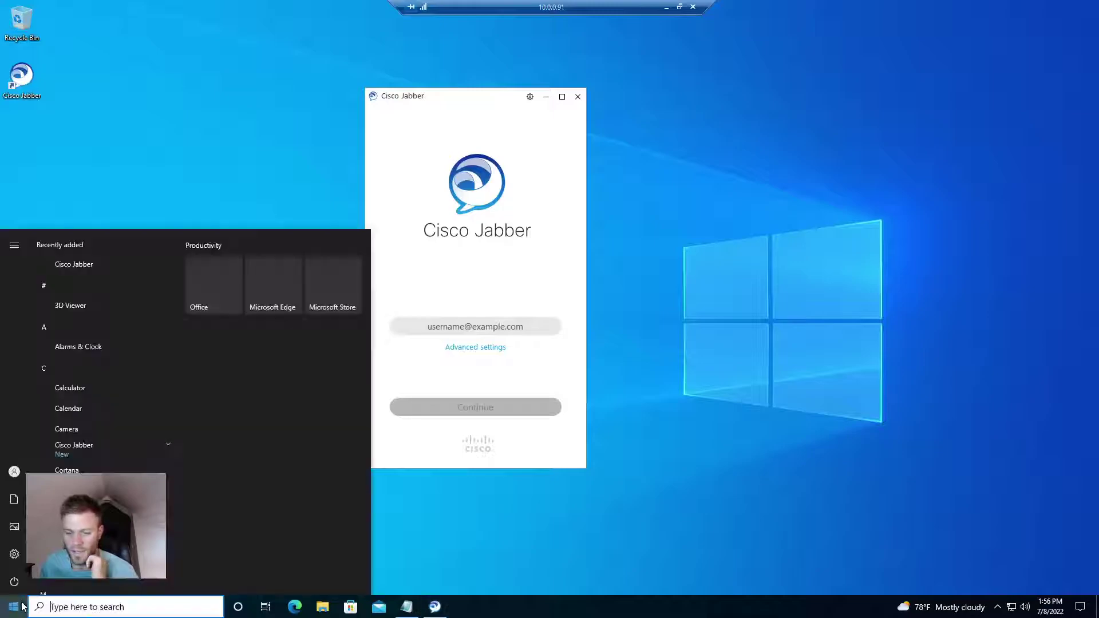
pyautogui.click(14, 472)
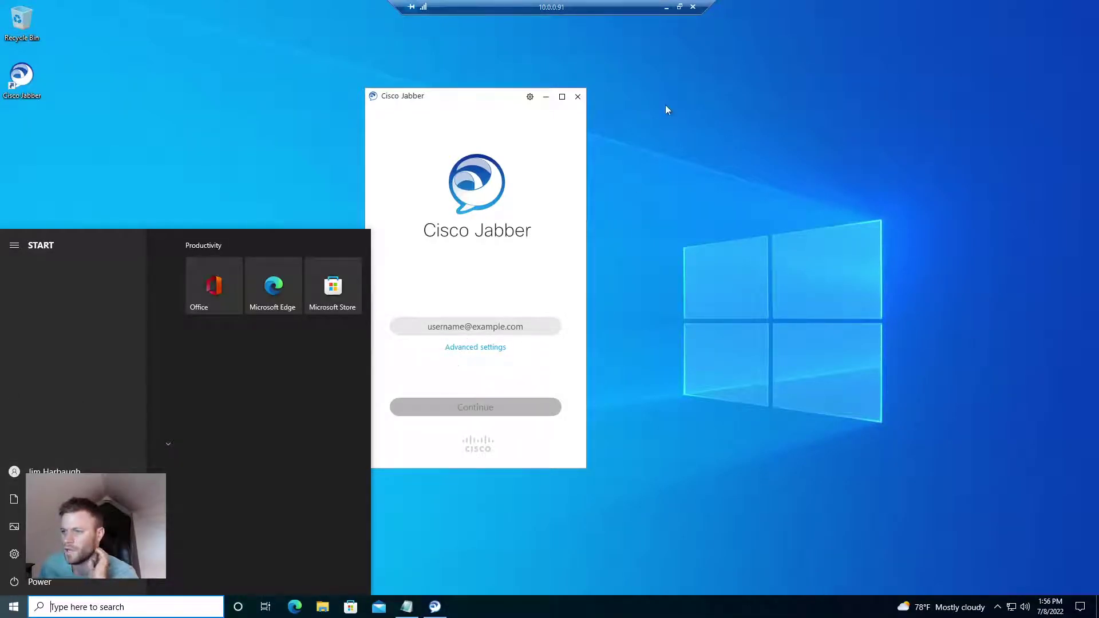
pyautogui.click(997, 612)
pyautogui.rightClick(985, 589)
pyautogui.click(1014, 593)
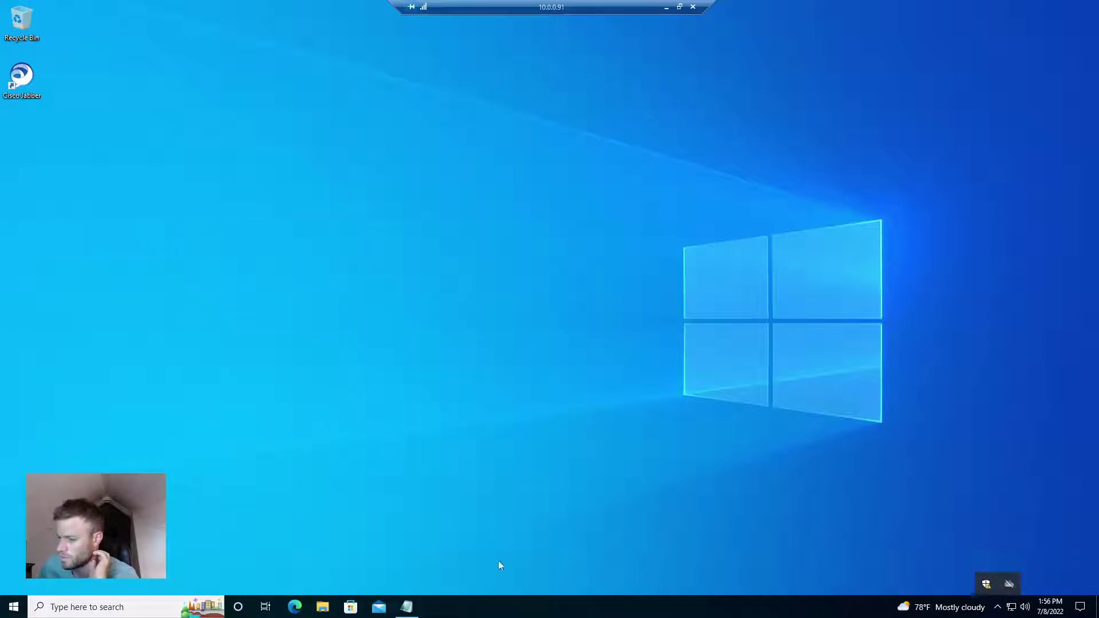
pyautogui.click(13, 607)
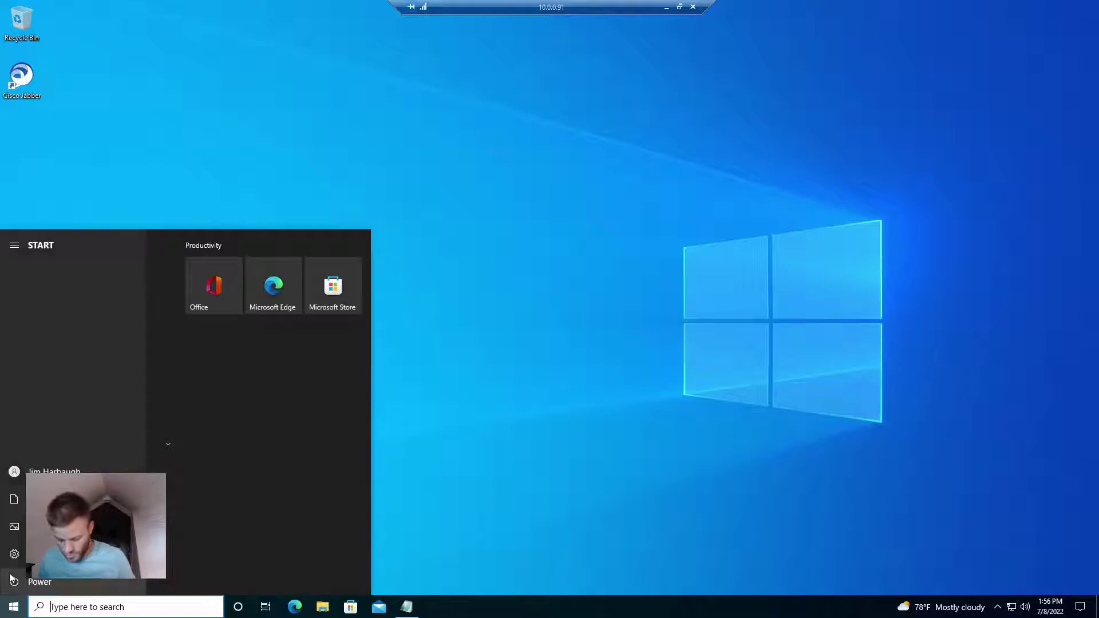
pyautogui.write('jabber')
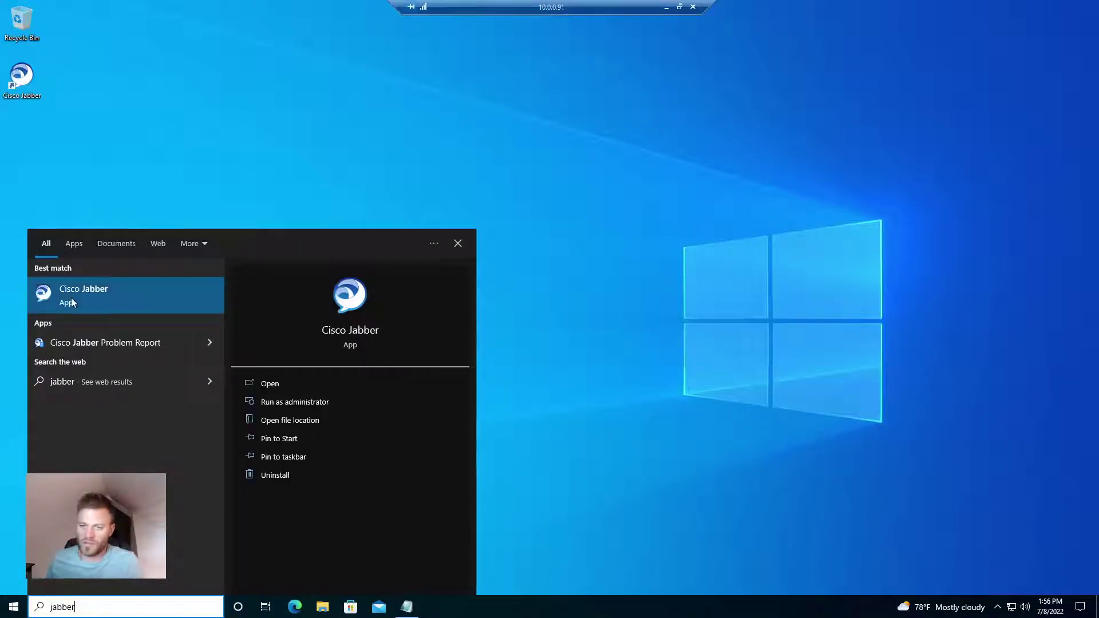
pyautogui.click(71, 297)
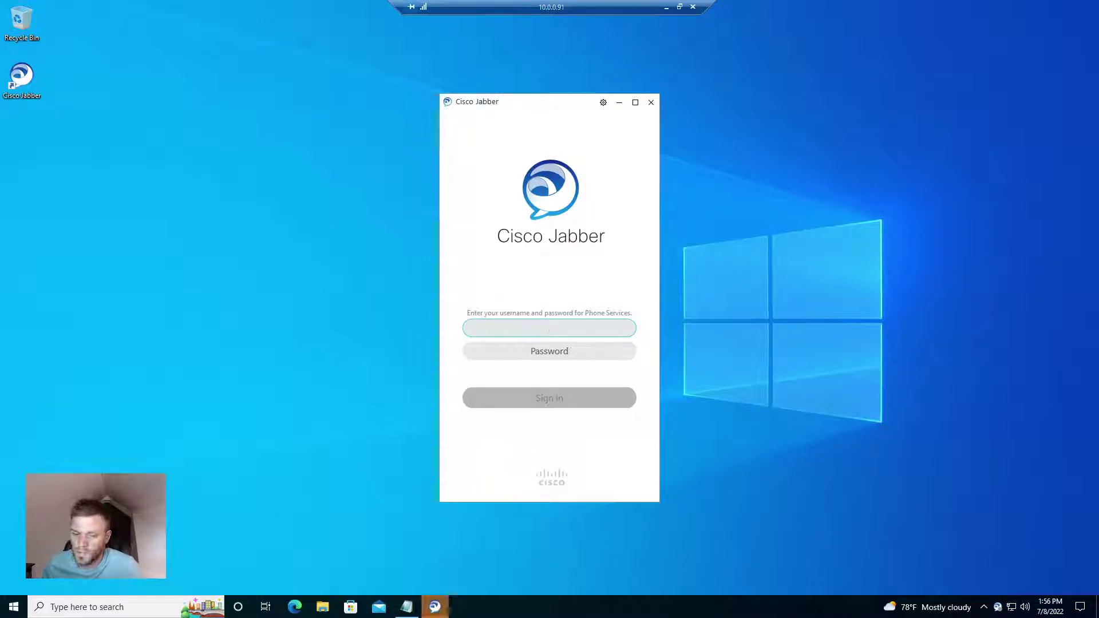
# Sign in to Jabber Phone Services with the user's username and password
pyautogui.click(584, 364)
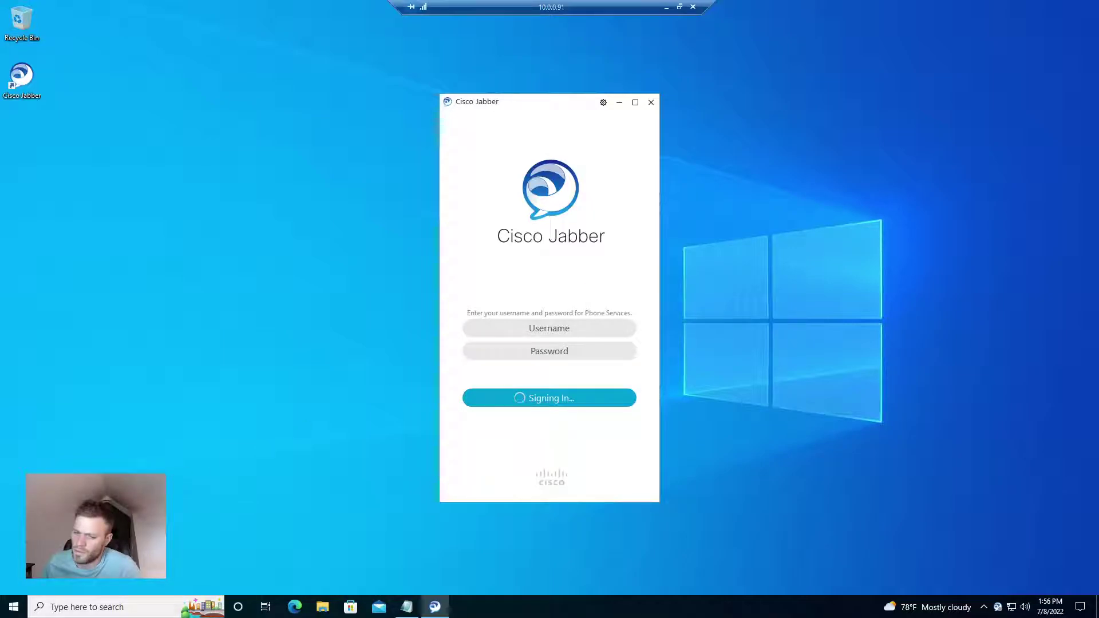
pyautogui.click(604, 102)
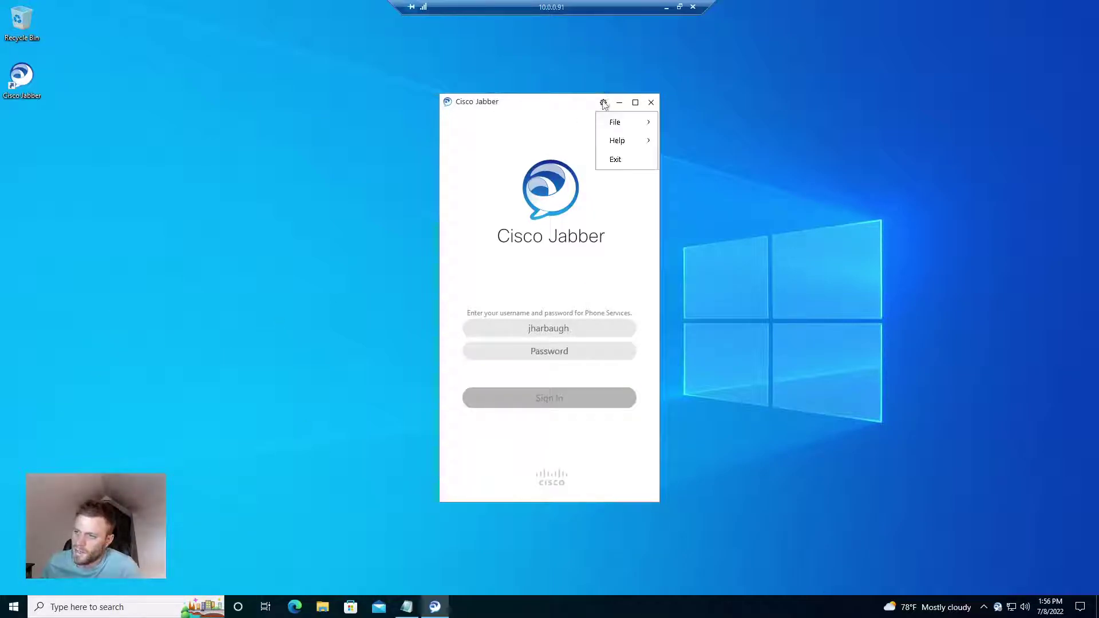
pyautogui.click(519, 262)
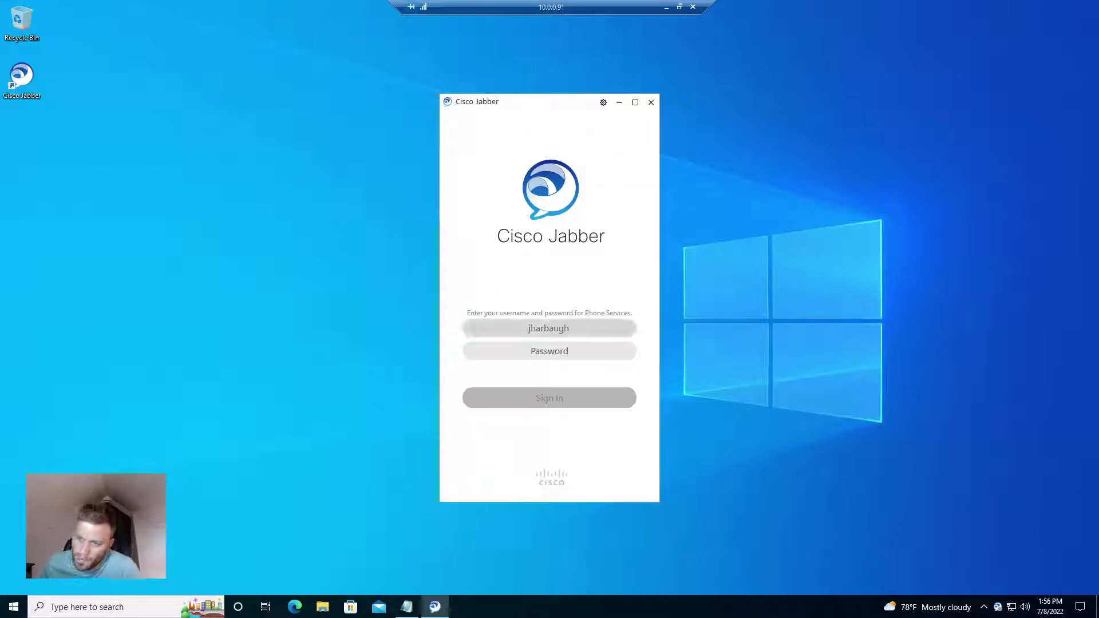
pyautogui.click(550, 351)
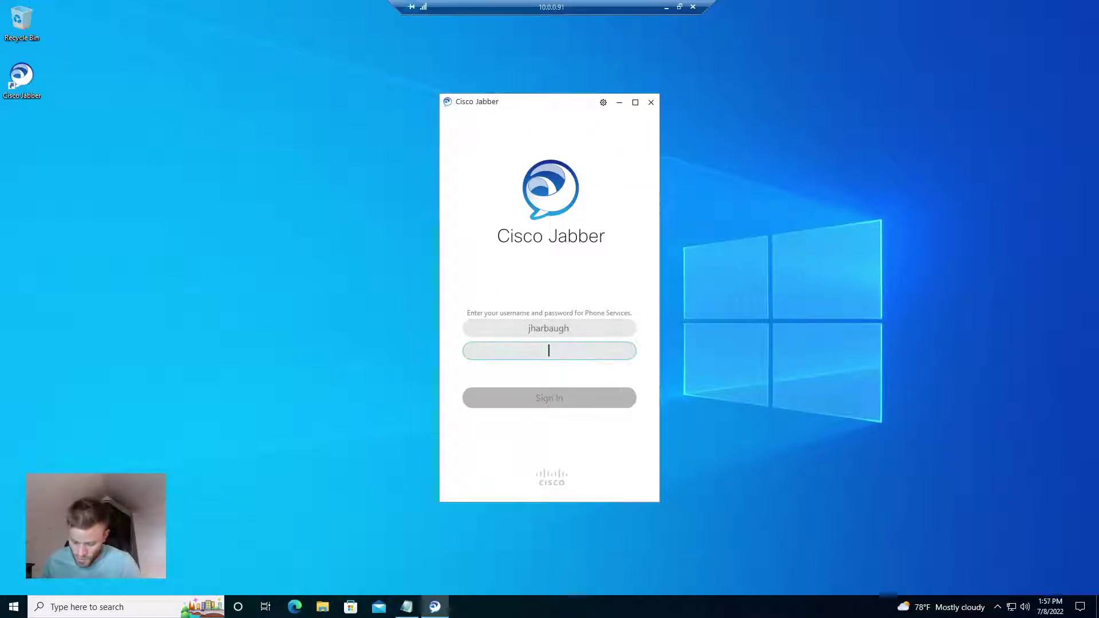
pyautogui.write('*****')
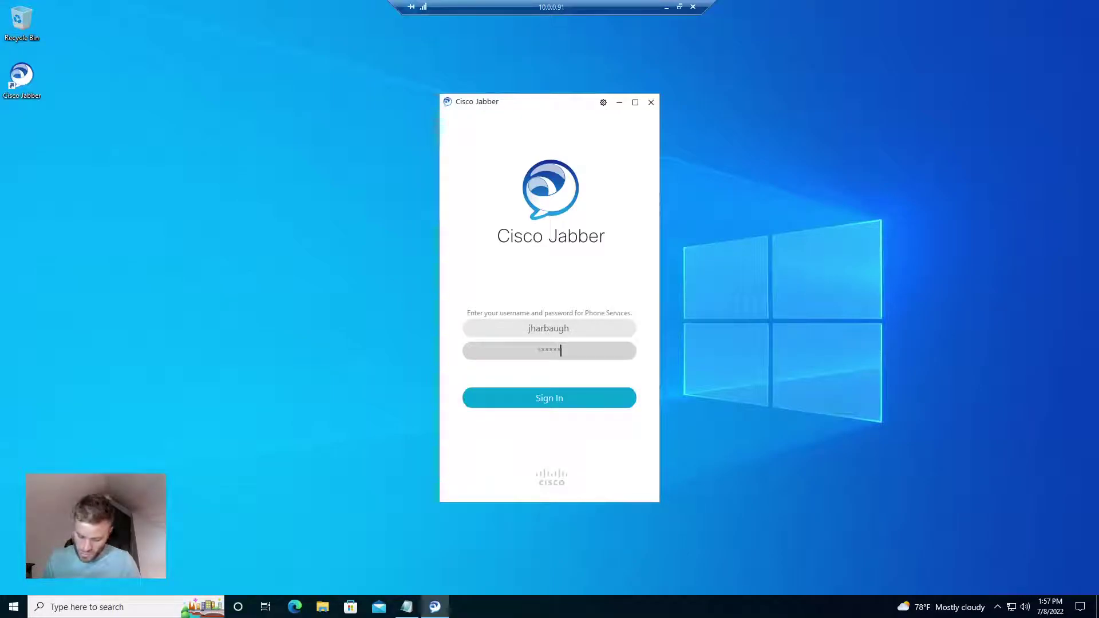
pyautogui.write('*****')
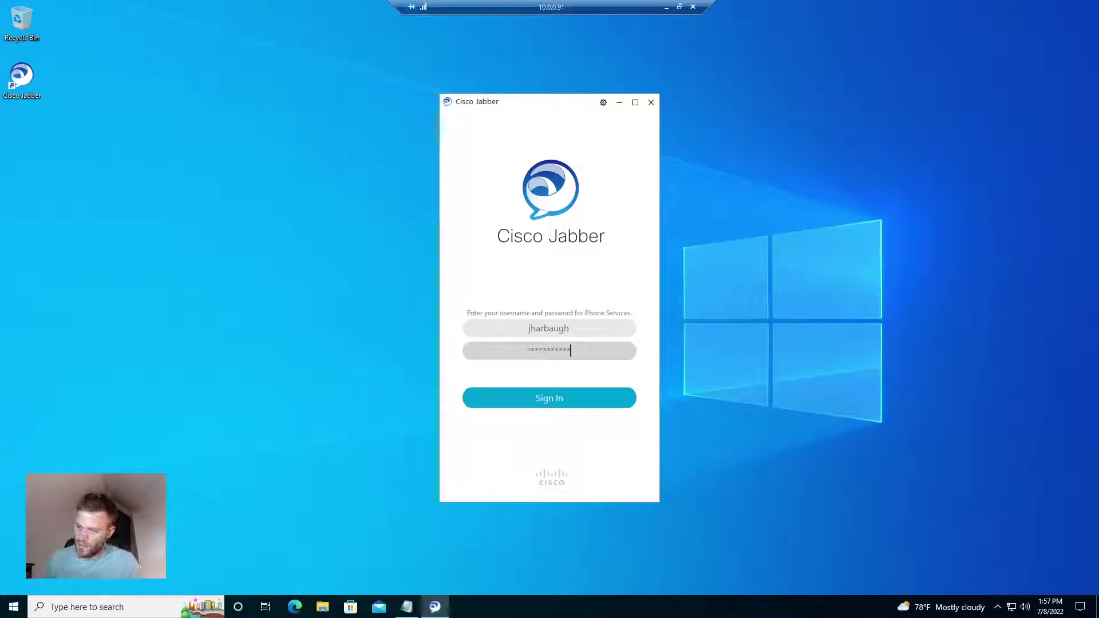
pyautogui.click(571, 401)
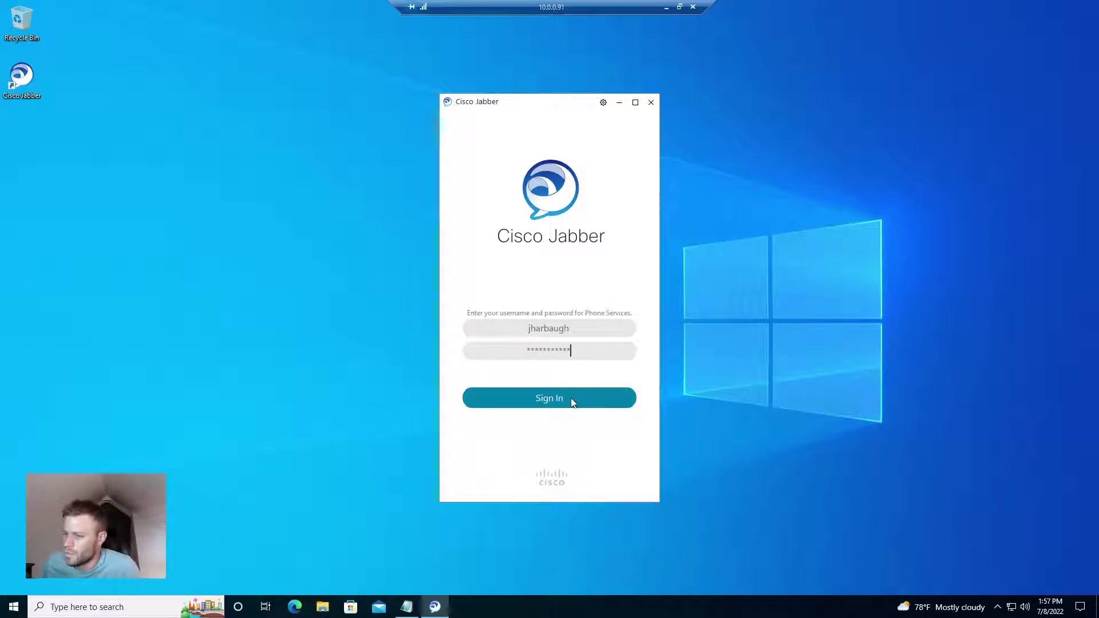
pyautogui.click(571, 401)
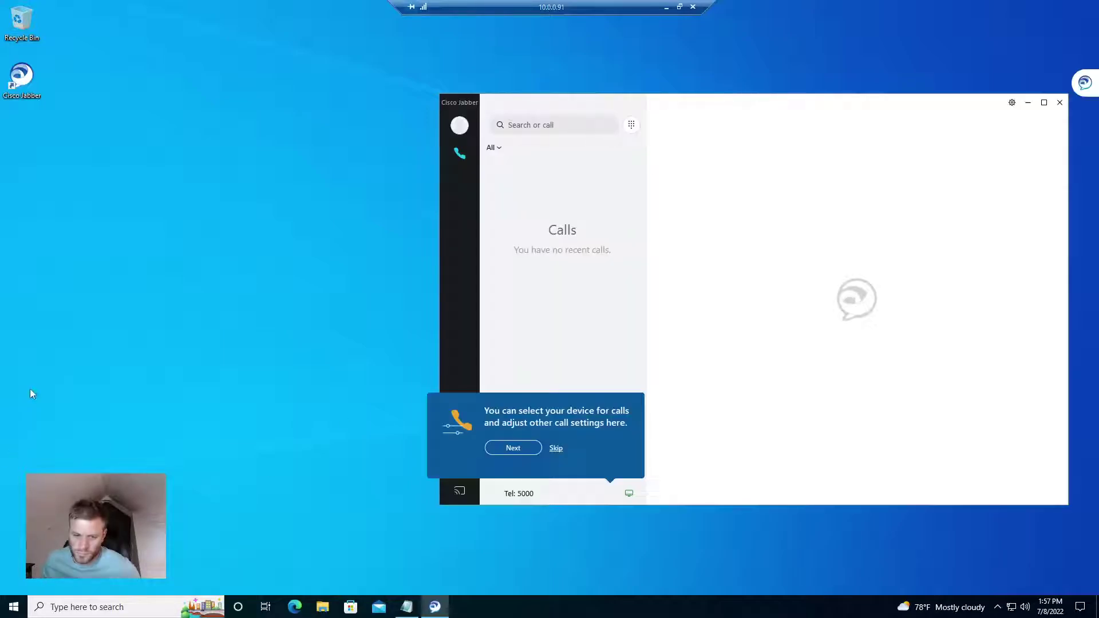
# Skip the device-settings tip, then place a brief test call to 7000 and hang up
pyautogui.click(561, 450)
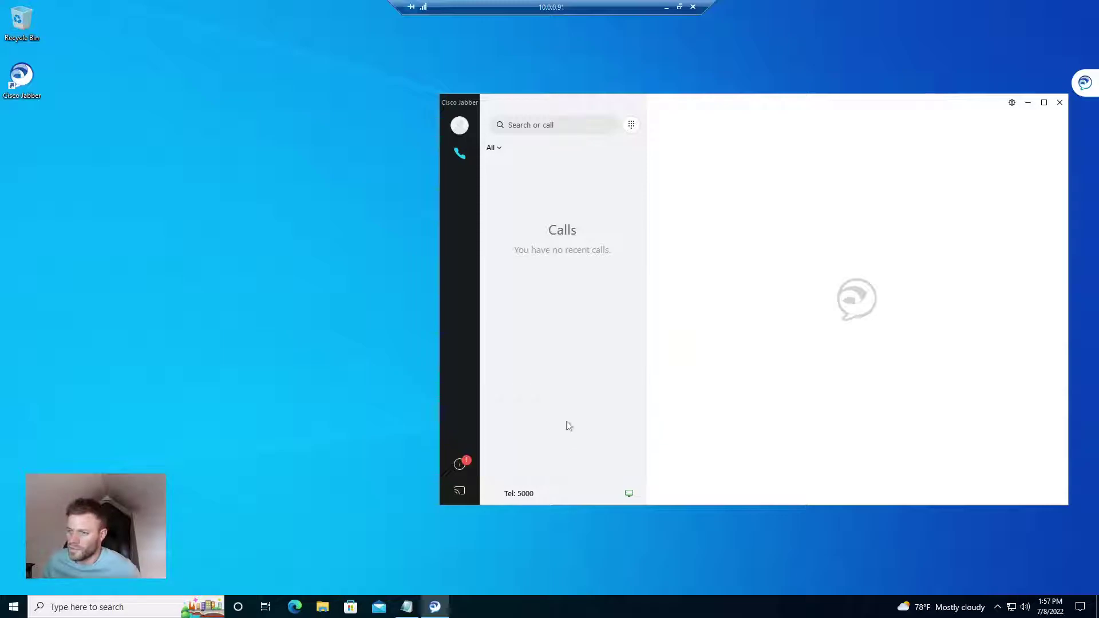
pyautogui.moveTo(608, 106); pyautogui.dragTo(390, 94)
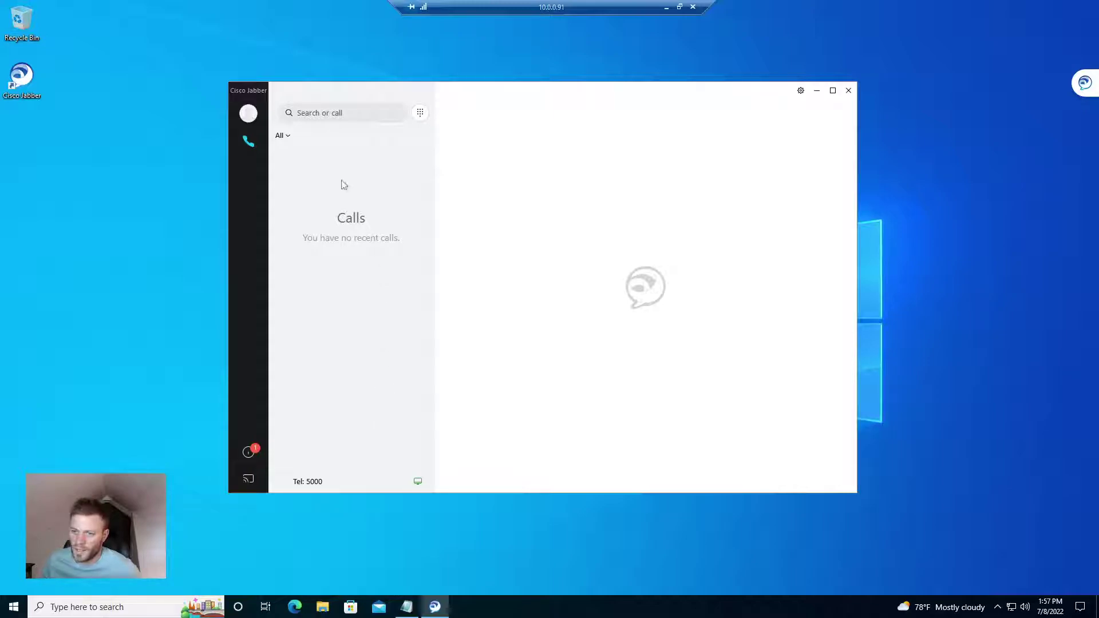
pyautogui.click(343, 112)
pyautogui.write('7000')
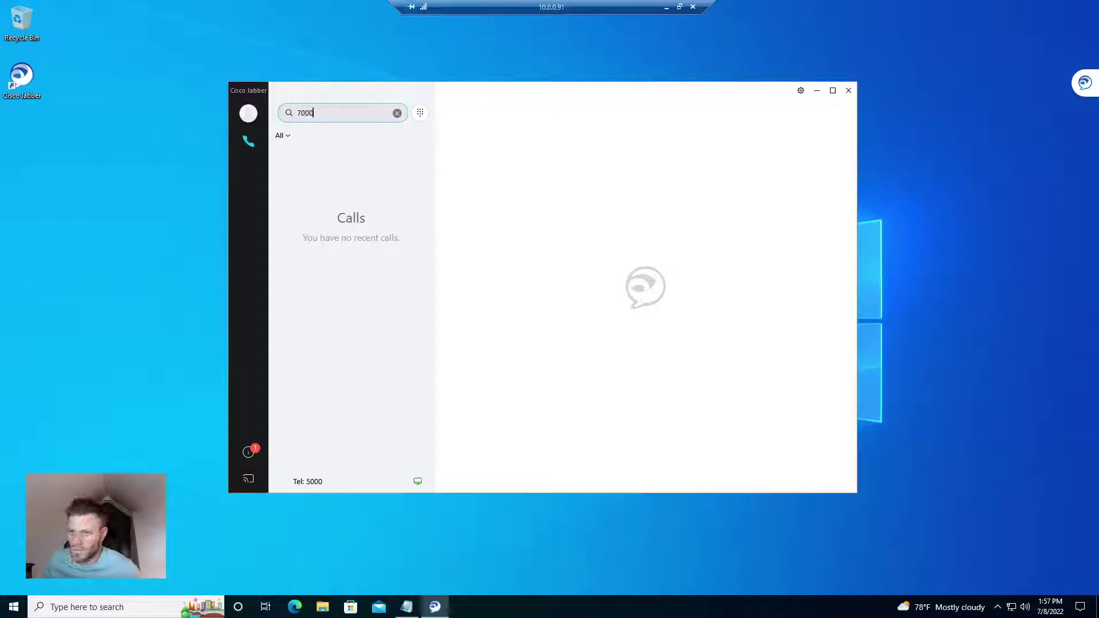
pyautogui.press('Return')
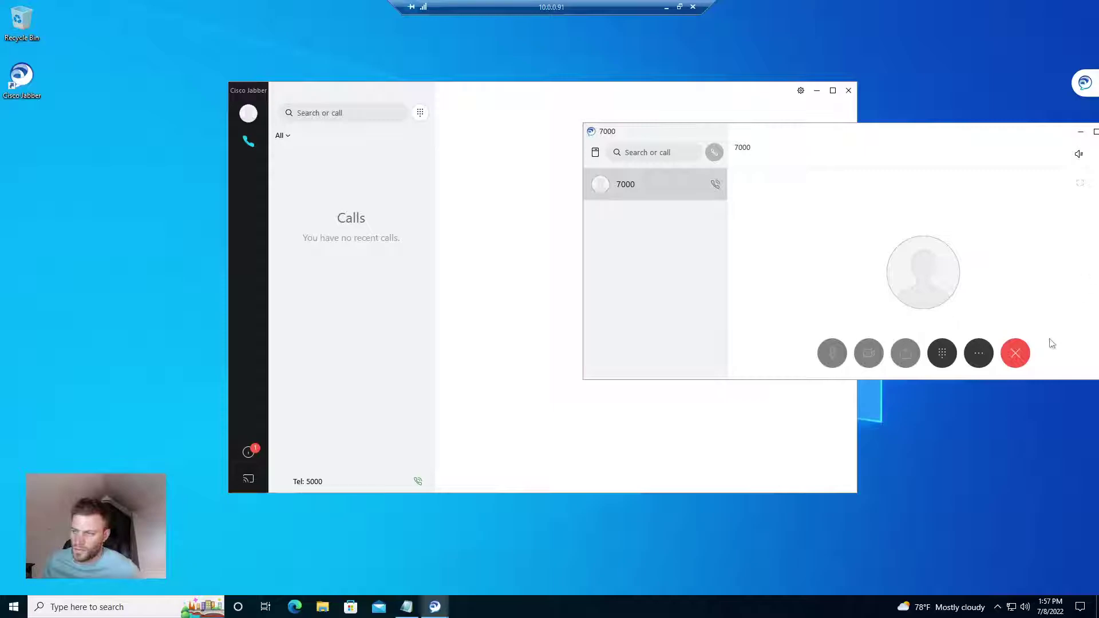
pyautogui.click(1017, 399)
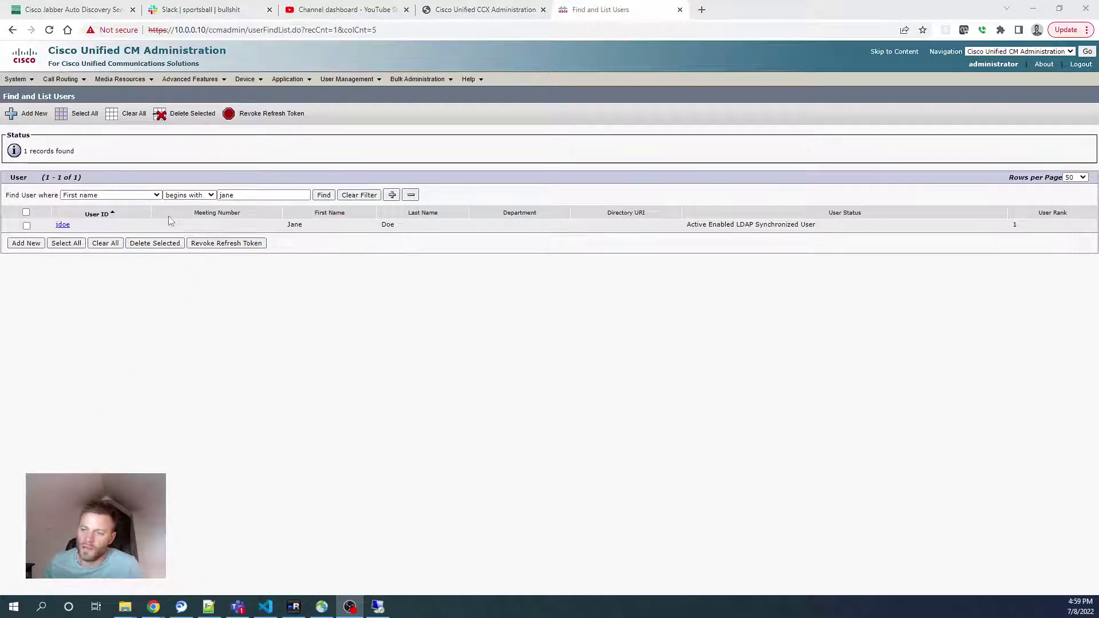
# Open the found end user and enable Unified CM IM and Presence, scrolling to Permissions Information
pyautogui.click(66, 225)
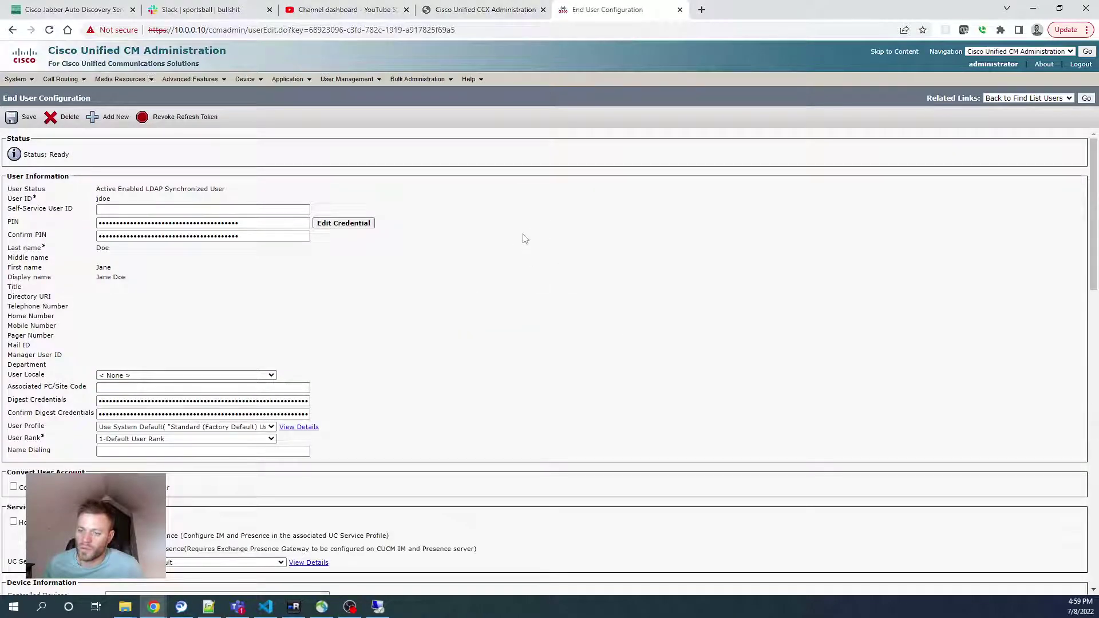
pyautogui.scroll(-1, 525, 239)
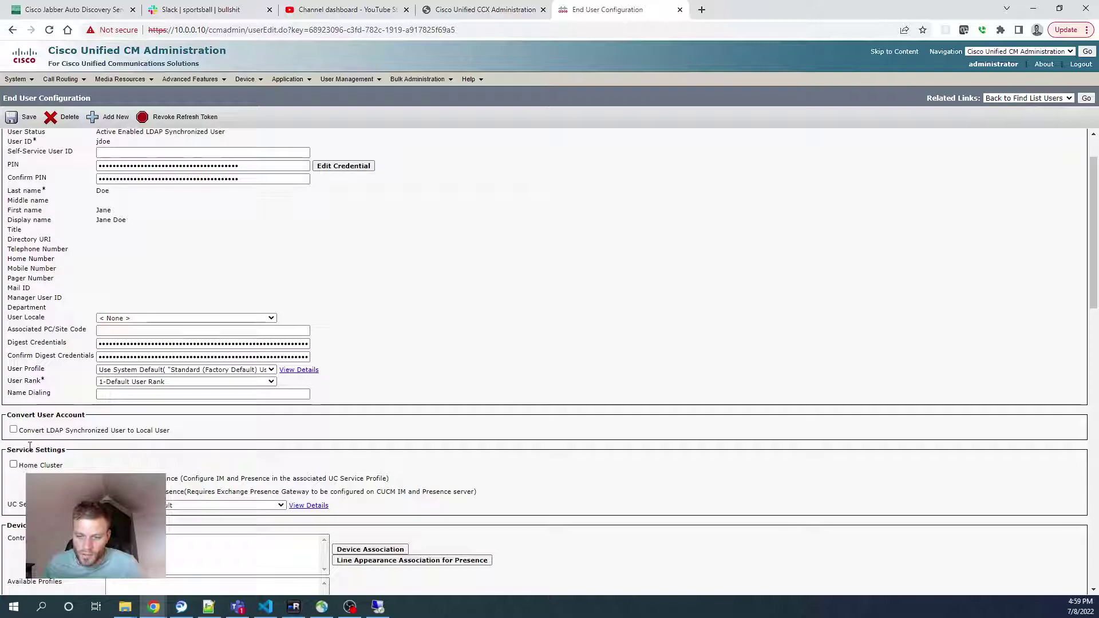
pyautogui.scroll(-1, 30, 446)
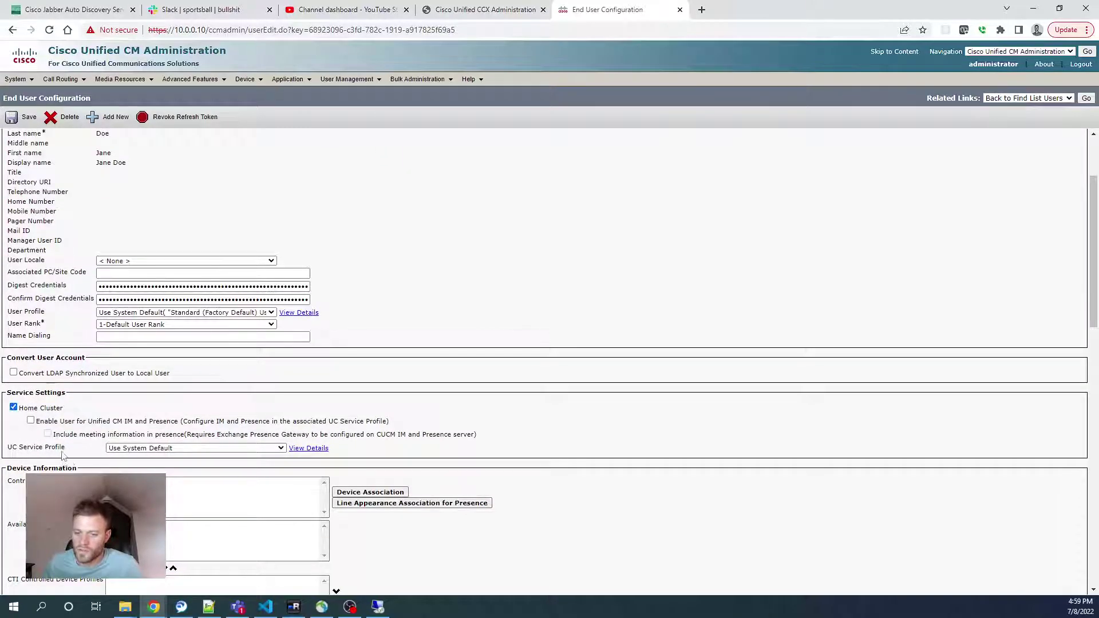
pyautogui.click(31, 421)
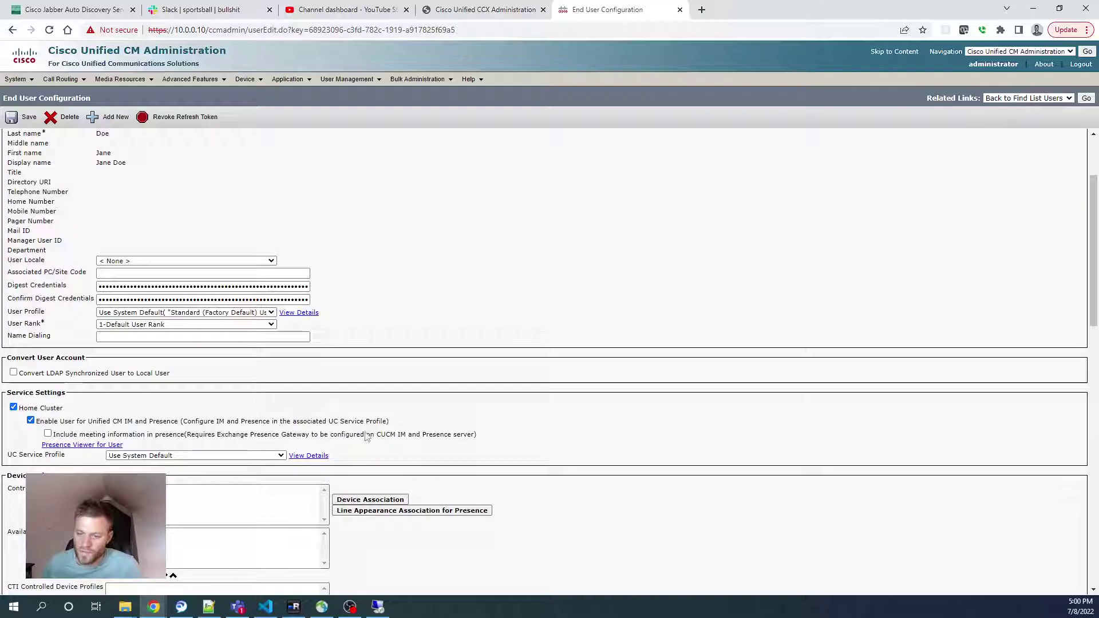
pyautogui.moveTo(127, 422); pyautogui.dragTo(282, 429)
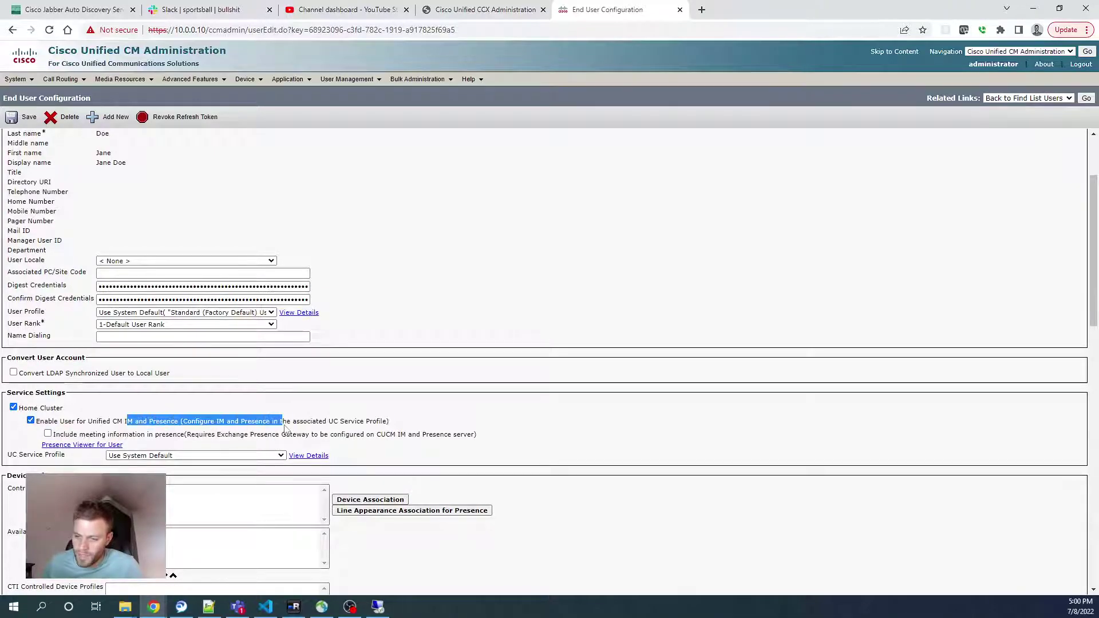
pyautogui.scroll(-4, 587, 381)
pyautogui.click(590, 382)
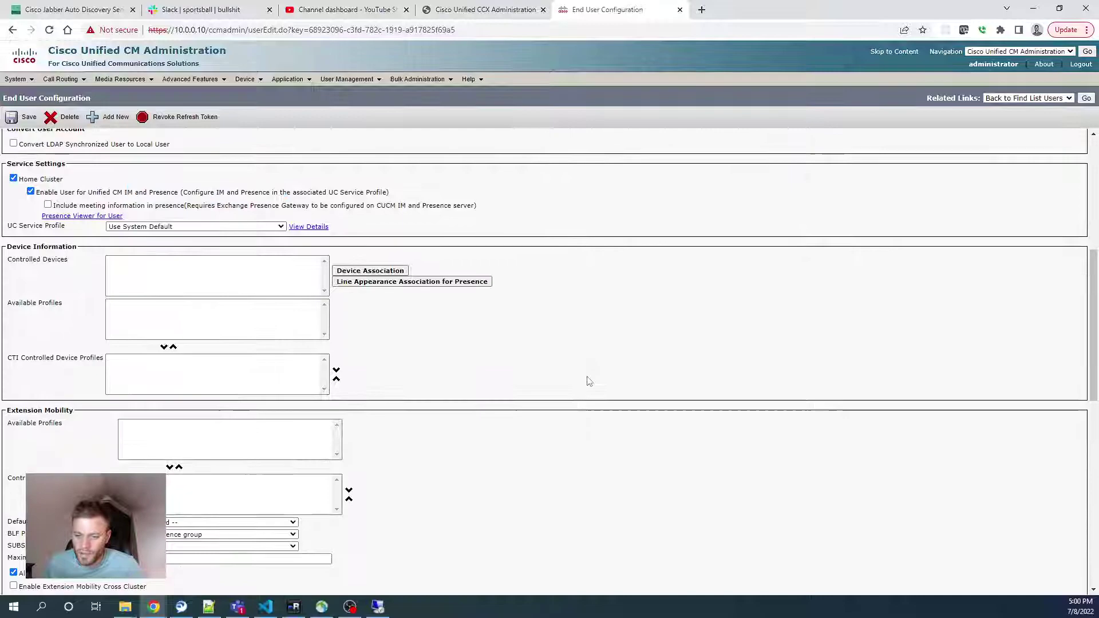
pyautogui.scroll(-6, 587, 380)
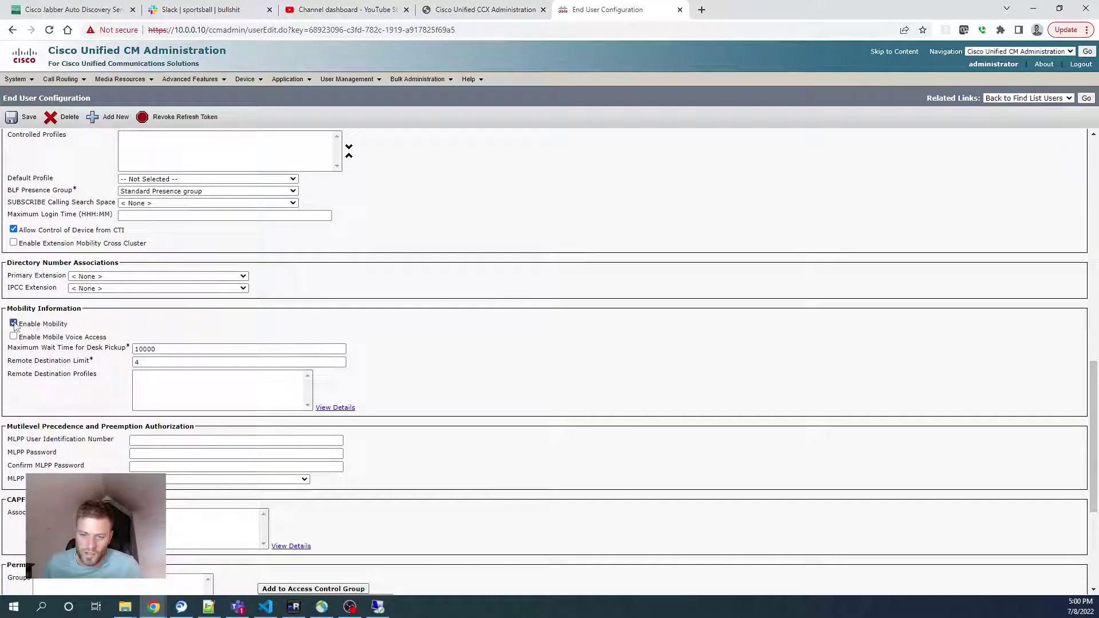
pyautogui.scroll(-4, 417, 287)
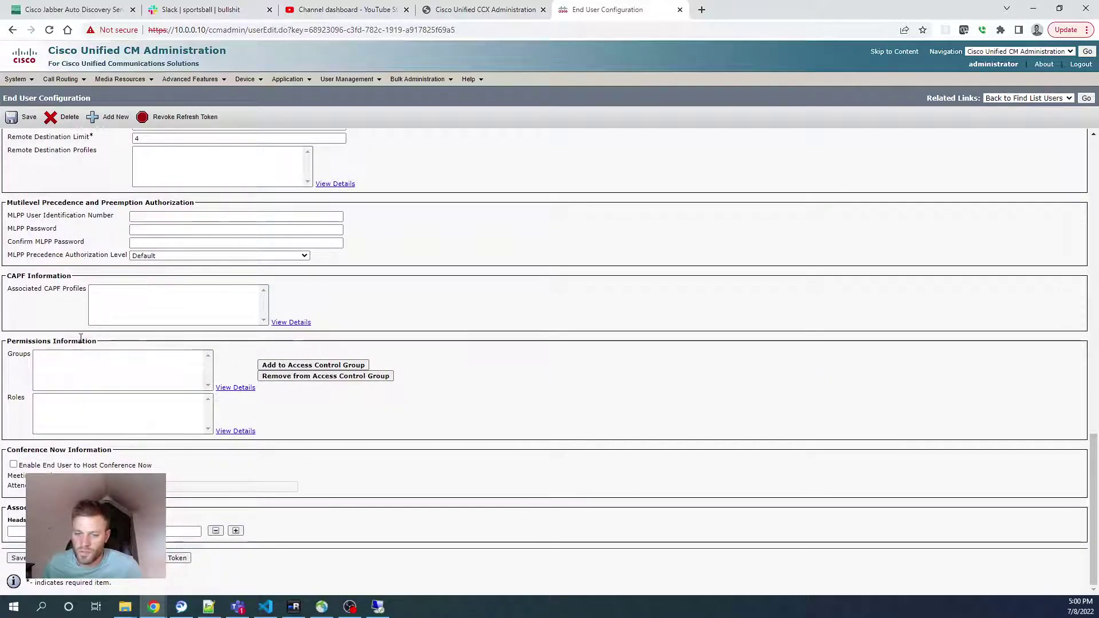
# Add the Standard CTI Enabled access control group to the end user and save
pyautogui.click(305, 367)
pyautogui.scroll(-3, 133, 206)
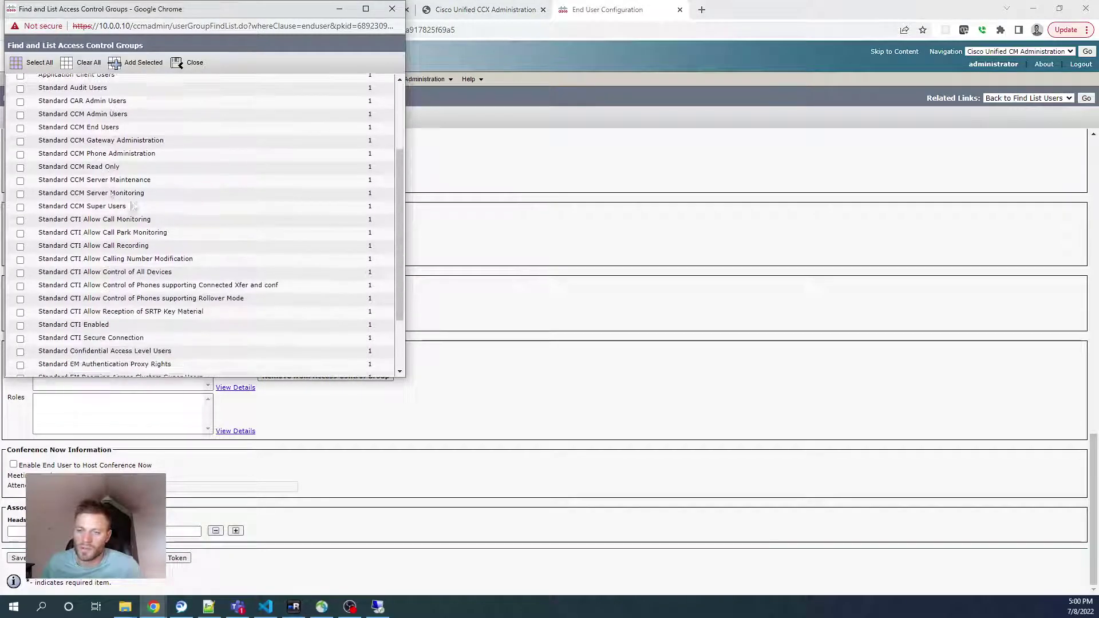
pyautogui.scroll(3, 133, 206)
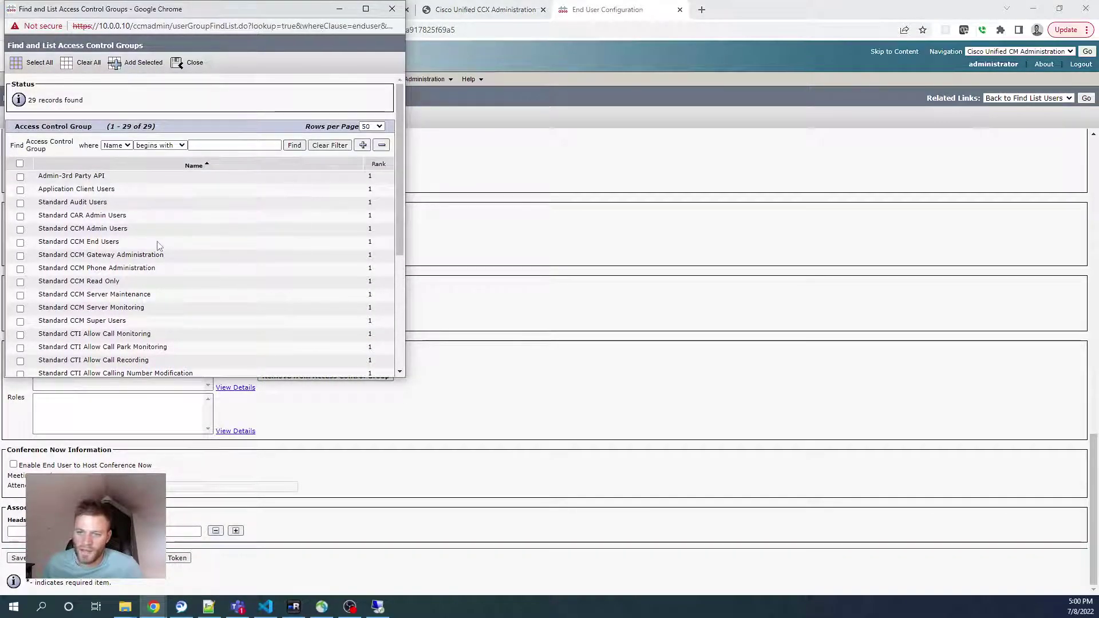
pyautogui.scroll(-1, 205, 229)
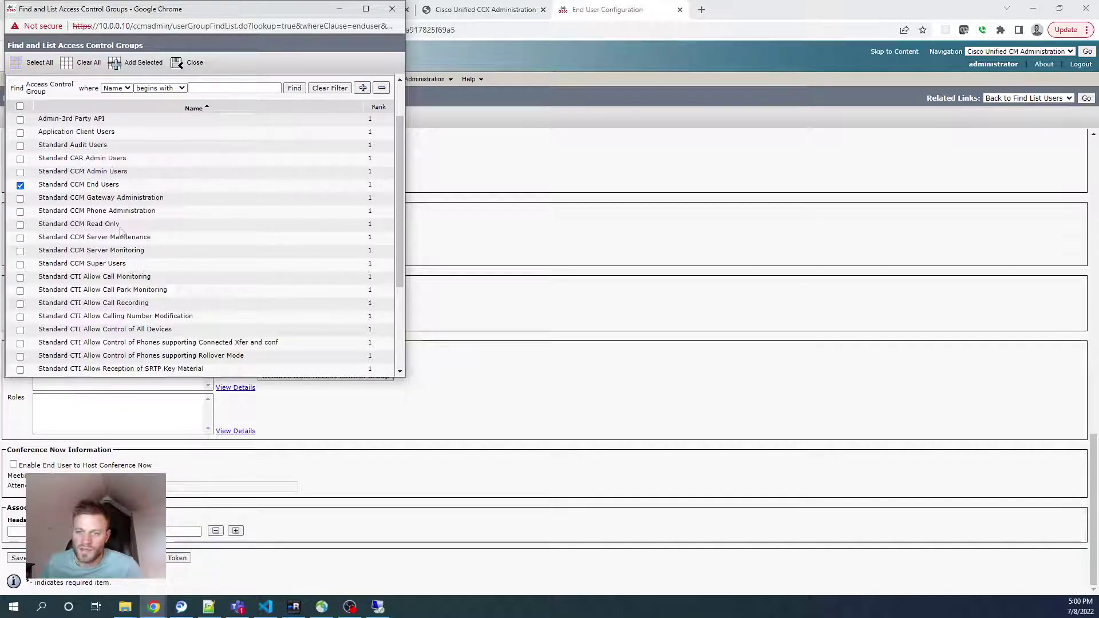
pyautogui.scroll(-2, 132, 294)
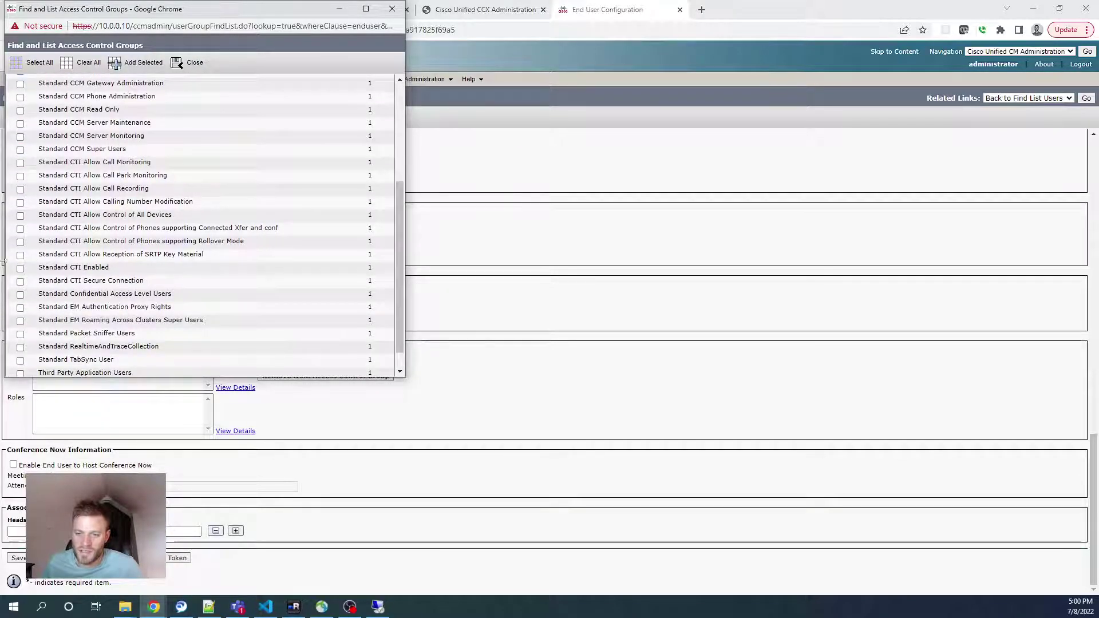
pyautogui.scroll(3, 131, 111)
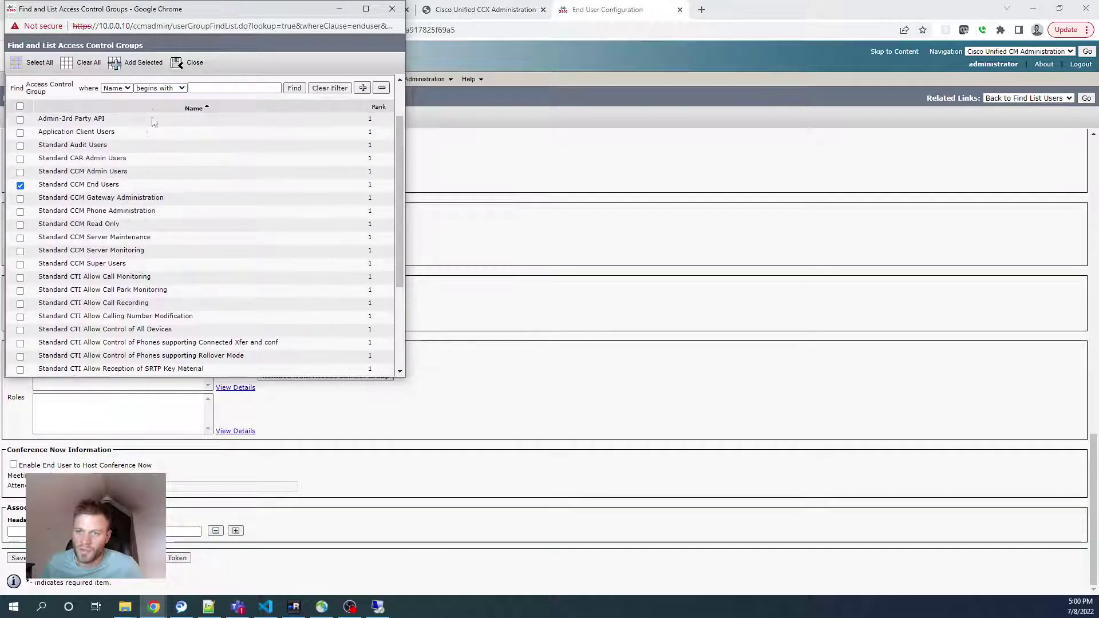
pyautogui.click(138, 62)
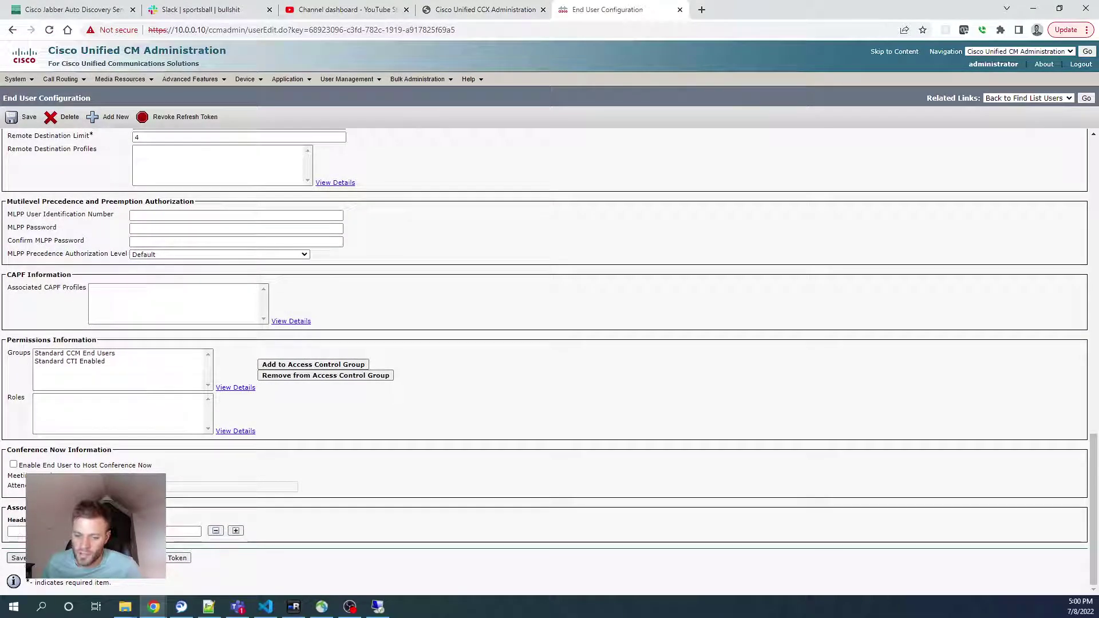
pyautogui.click(17, 558)
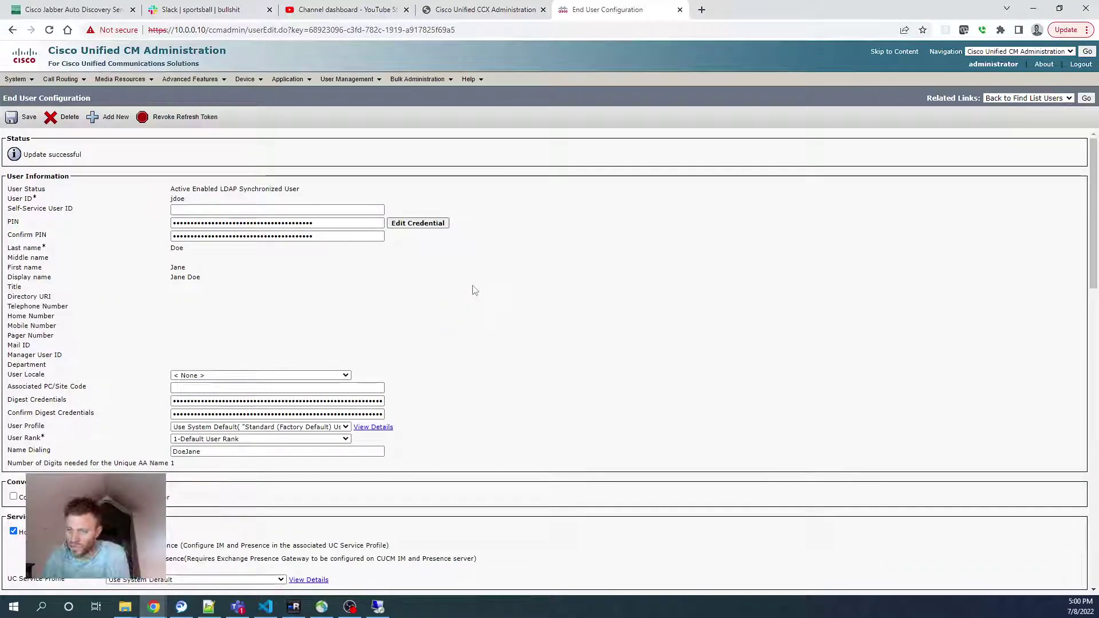
# Add a new phone of type Cisco Unified Client Services Framework under Device > Phone
pyautogui.moveTo(246, 79)
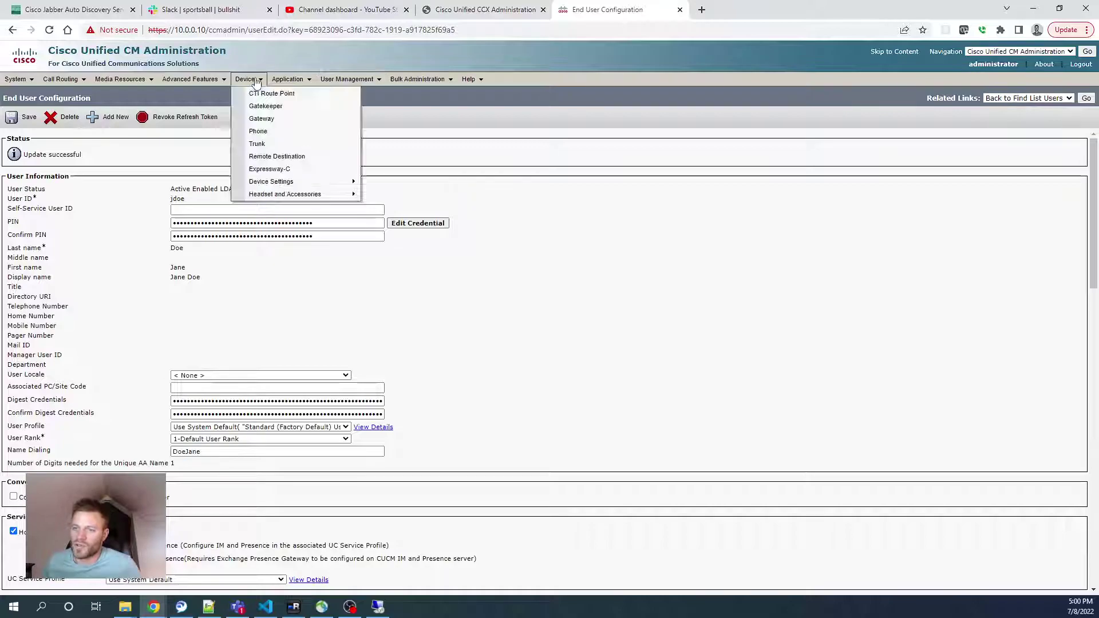
pyautogui.click(256, 131)
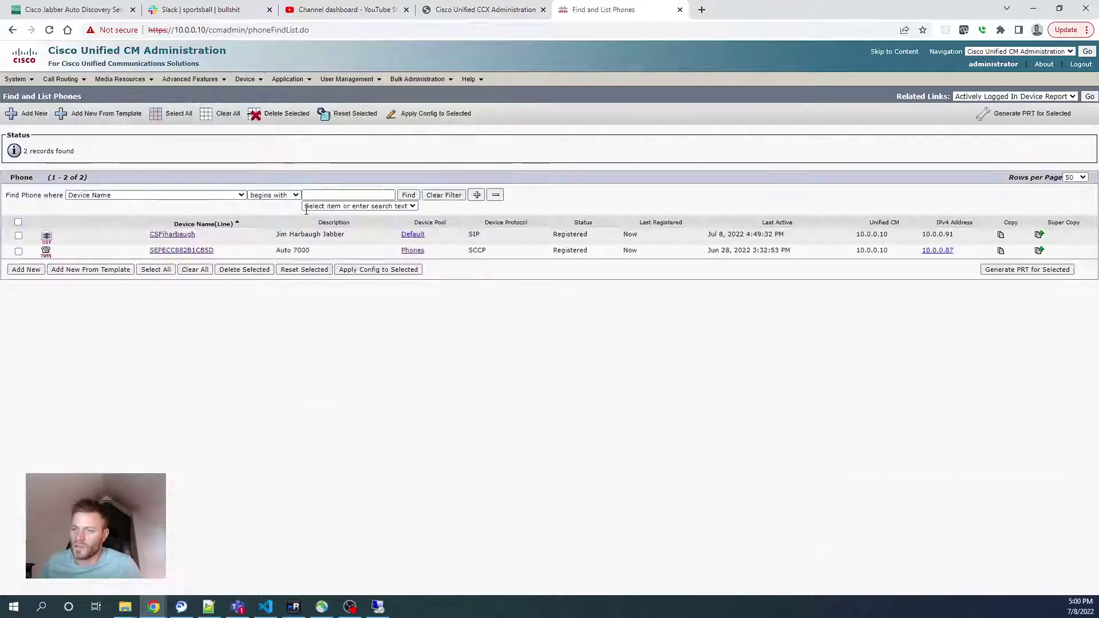
pyautogui.click(25, 269)
pyautogui.click(230, 211)
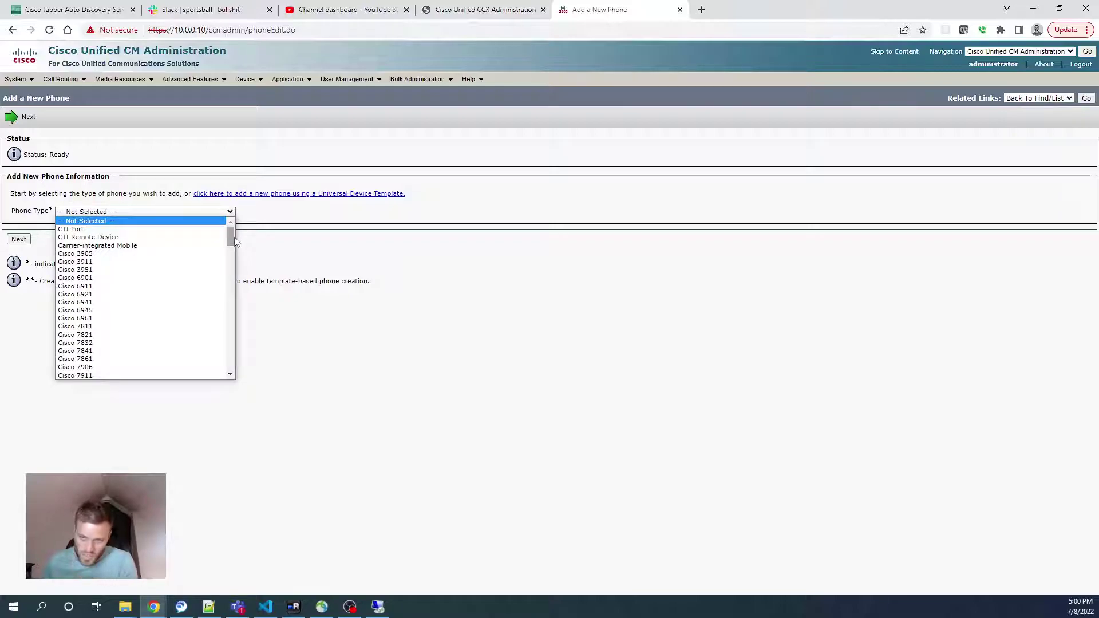
pyautogui.moveTo(235, 242); pyautogui.dragTo(233, 338)
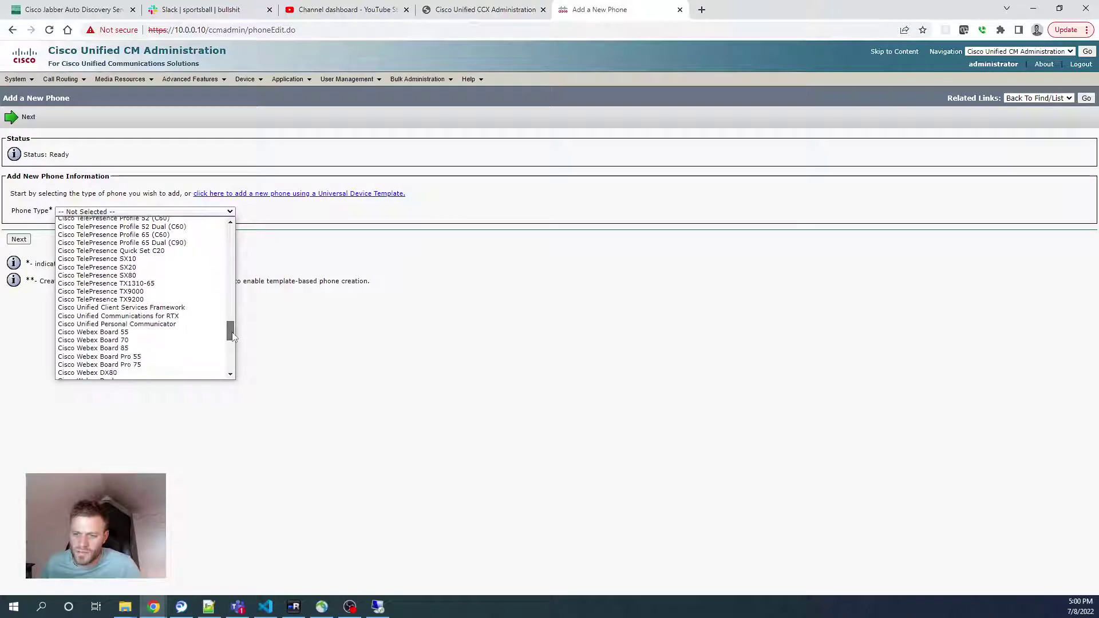
pyautogui.click(194, 309)
pyautogui.click(19, 239)
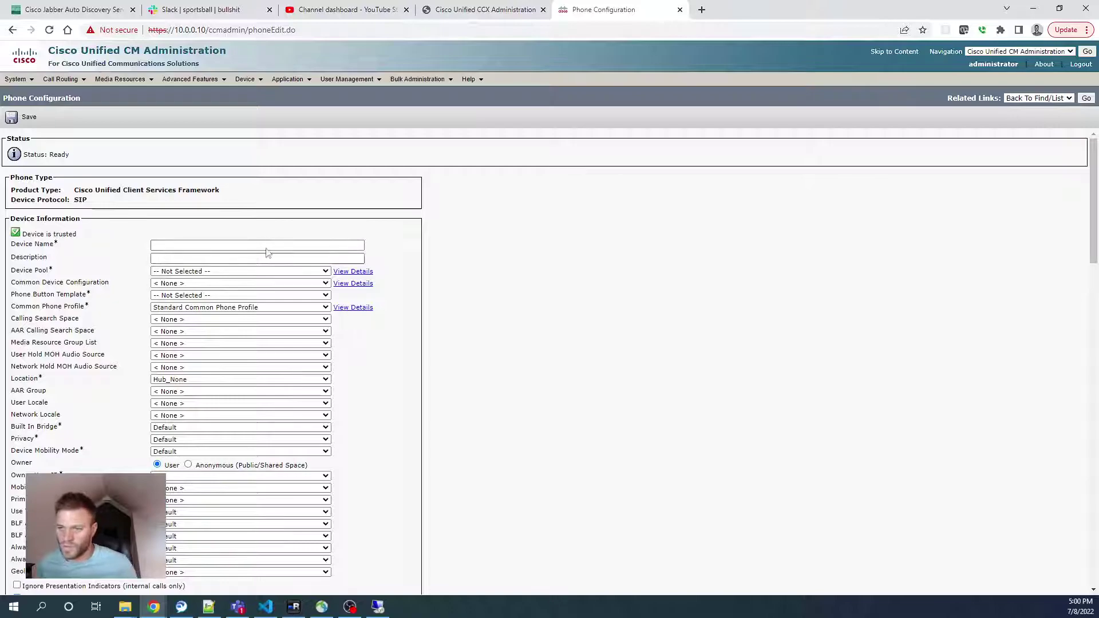
# Name the device CSFjdoe and give it a description identifying the user's Jabber client
pyautogui.click(267, 245)
pyautogui.write('CSF')
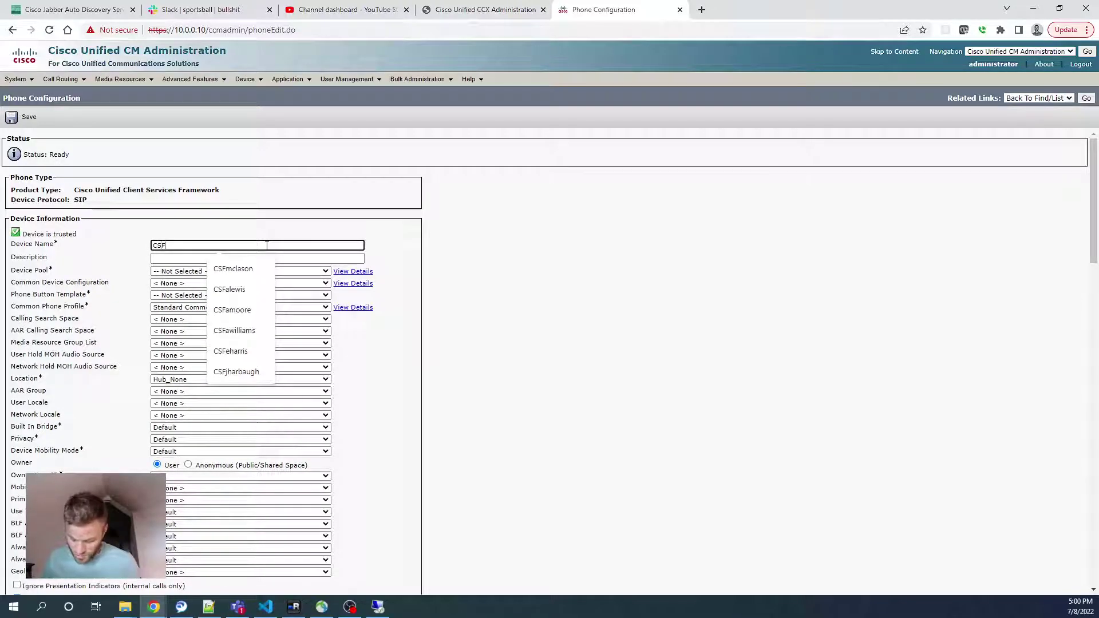
pyautogui.write('J')
pyautogui.press('BackSpace')
pyautogui.write('jdoe')
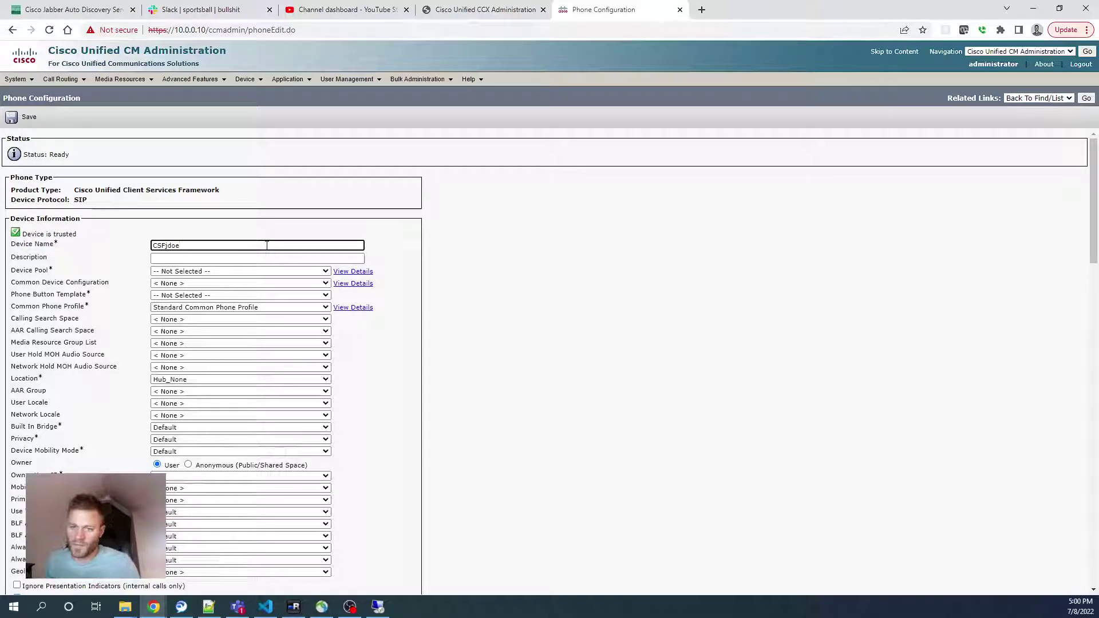
pyautogui.press('Tab')
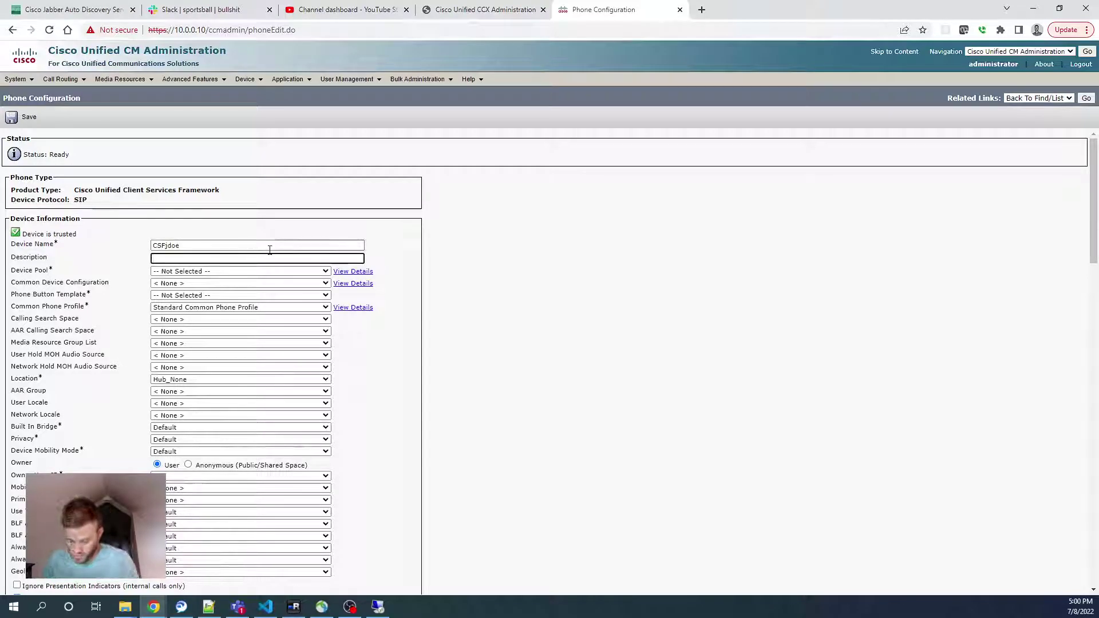
pyautogui.write('Jane D')
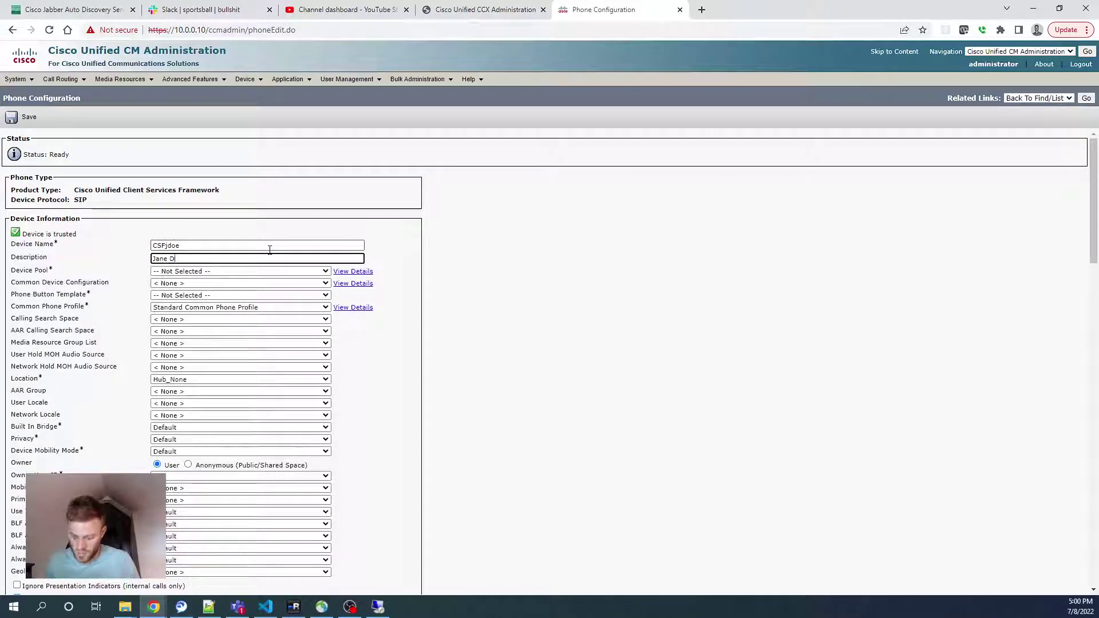
pyautogui.write('oe Jabbe')
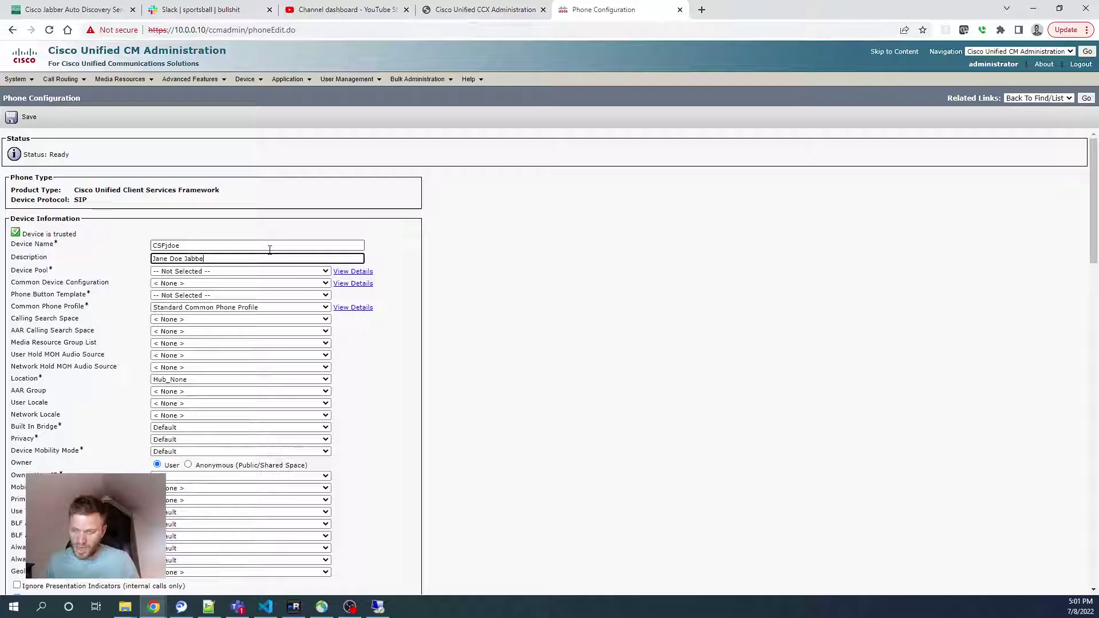
pyautogui.write('r')
# Set device pool Phones, common device configuration None, and the Standard Client Services Framework template
pyautogui.click(266, 271)
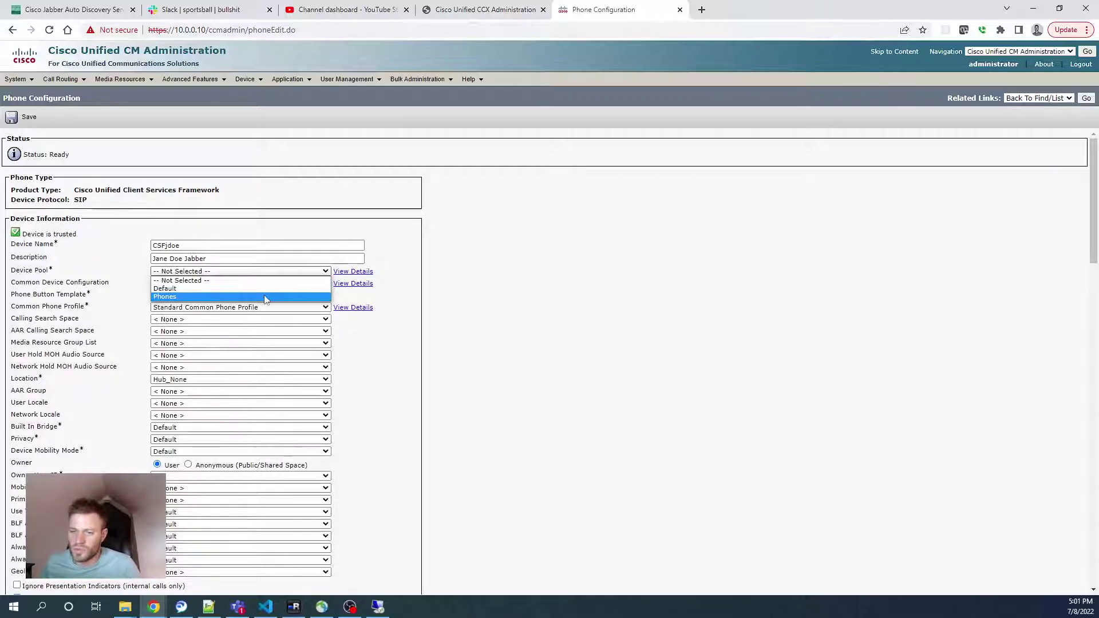
pyautogui.click(266, 297)
pyautogui.click(255, 285)
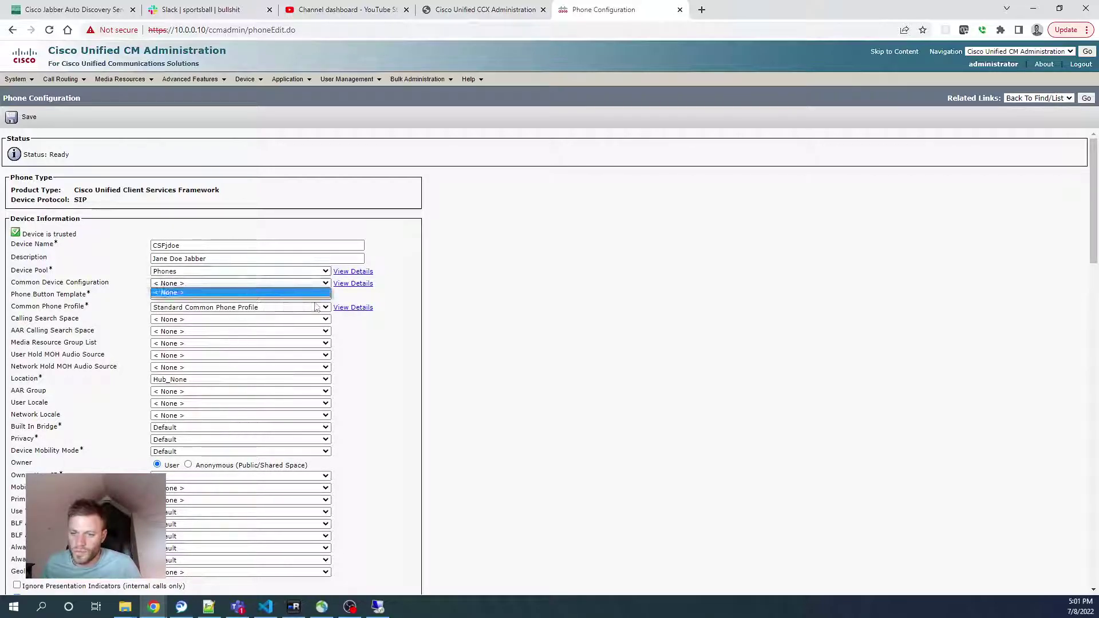
pyautogui.click(266, 292)
pyautogui.click(266, 296)
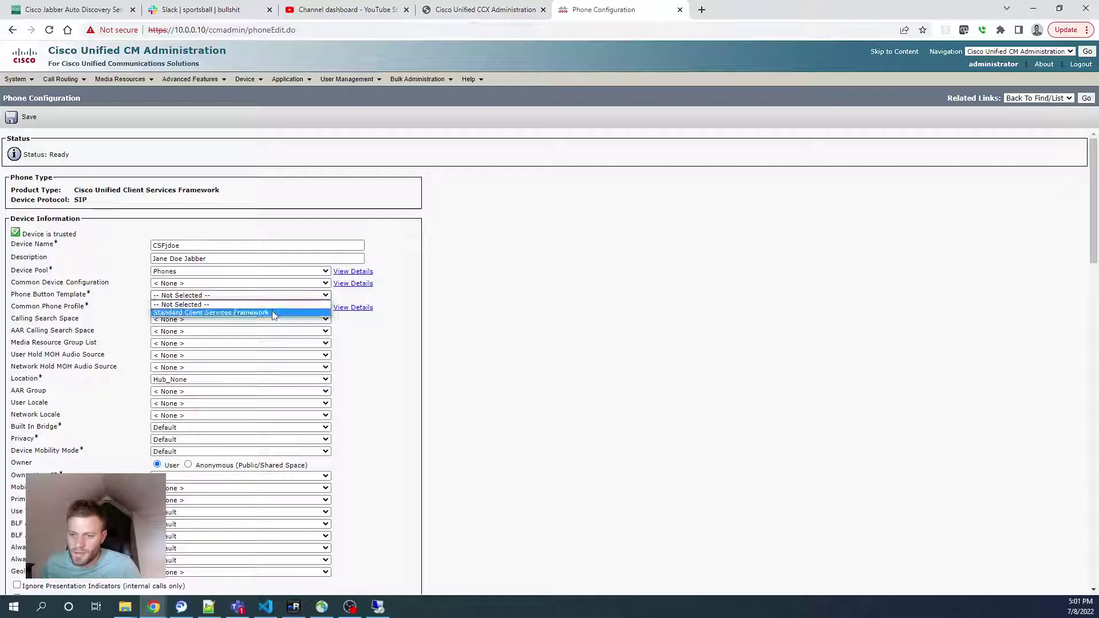
pyautogui.click(273, 313)
# Set calling search space Internal Local Long Distance International and make the end user the owner
pyautogui.scroll(-1, 515, 366)
pyautogui.click(203, 263)
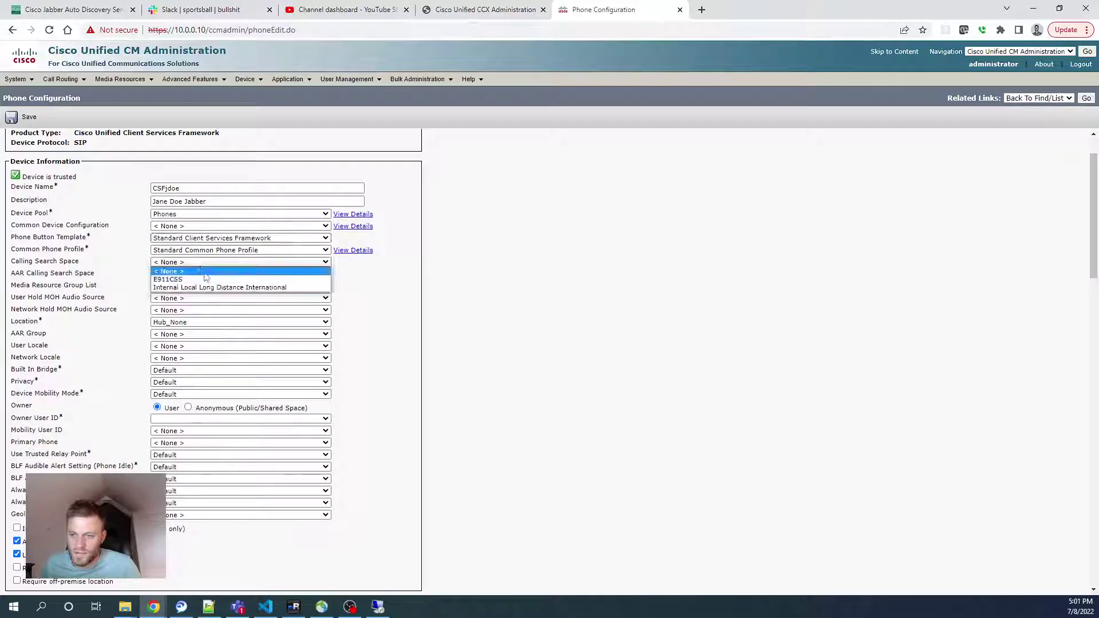
pyautogui.click(229, 287)
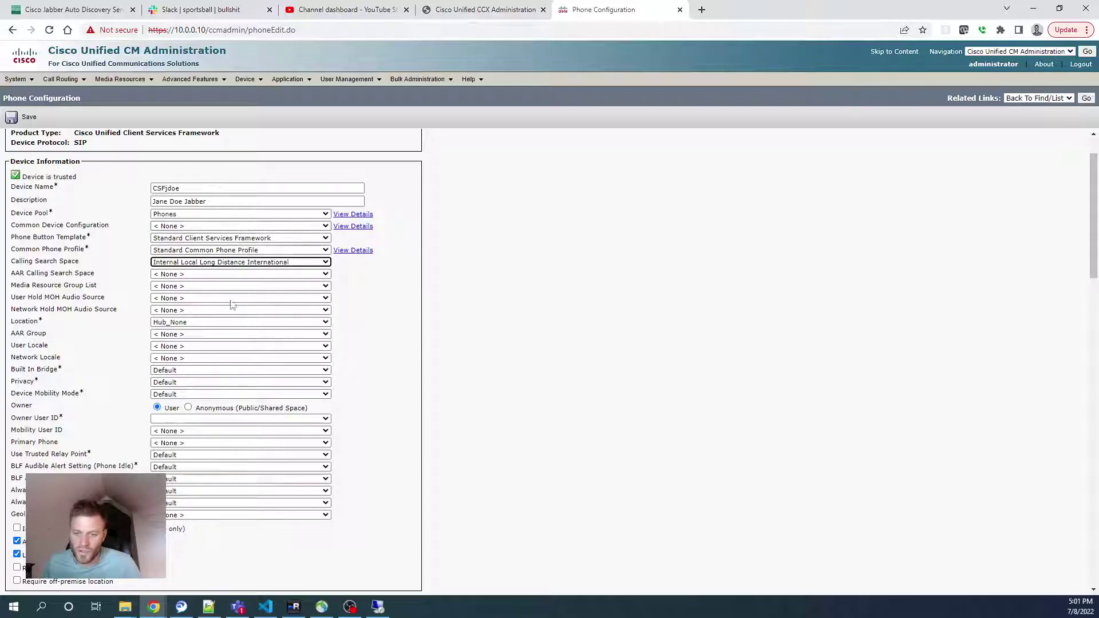
pyautogui.click(328, 420)
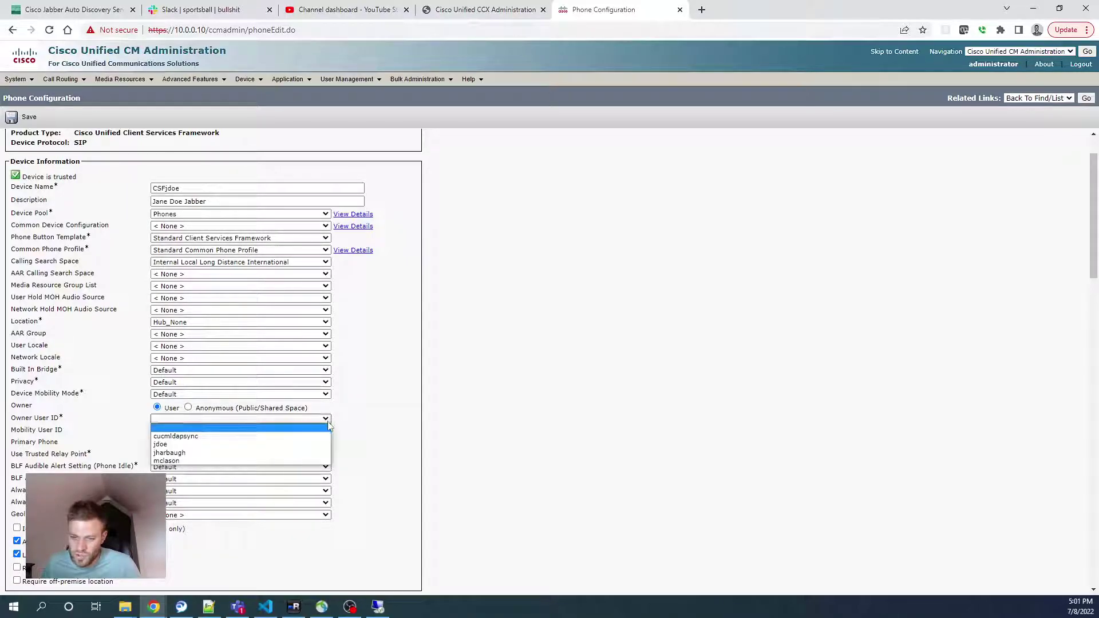
pyautogui.click(309, 445)
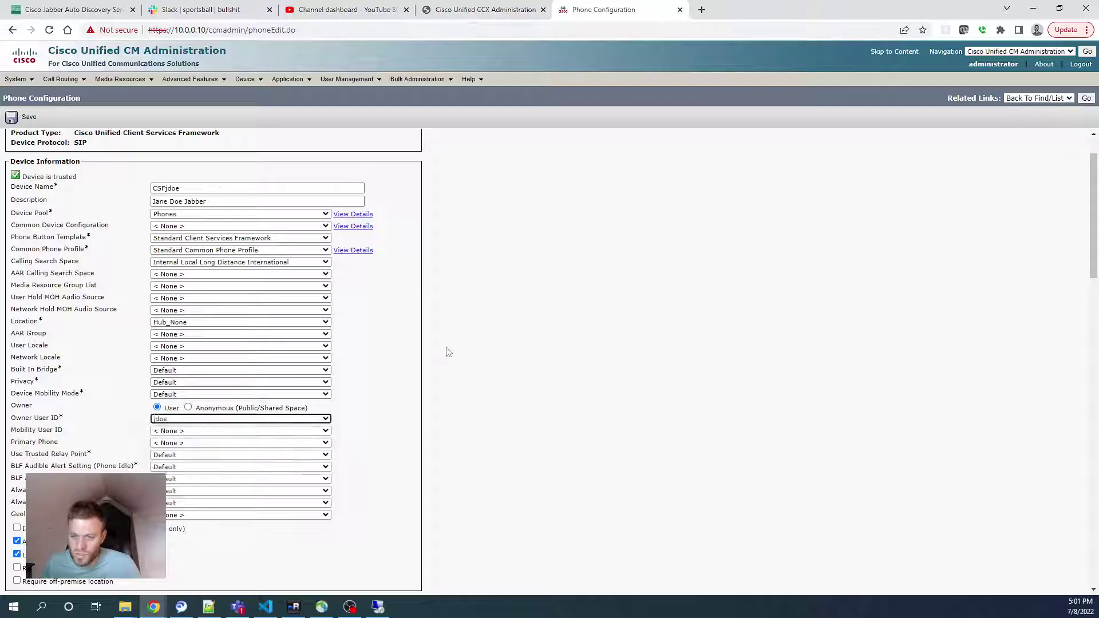
pyautogui.scroll(-2, 449, 346)
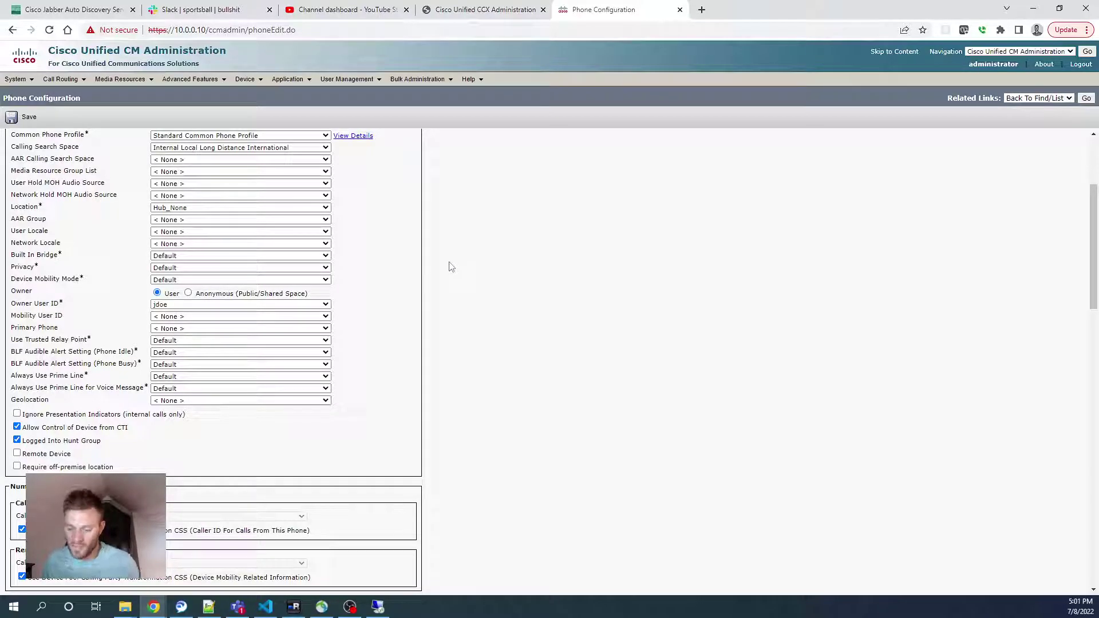
# Set the device security profile to CSF Standard SIP Non-Secure
pyautogui.hotkey('ctrl', 'f')
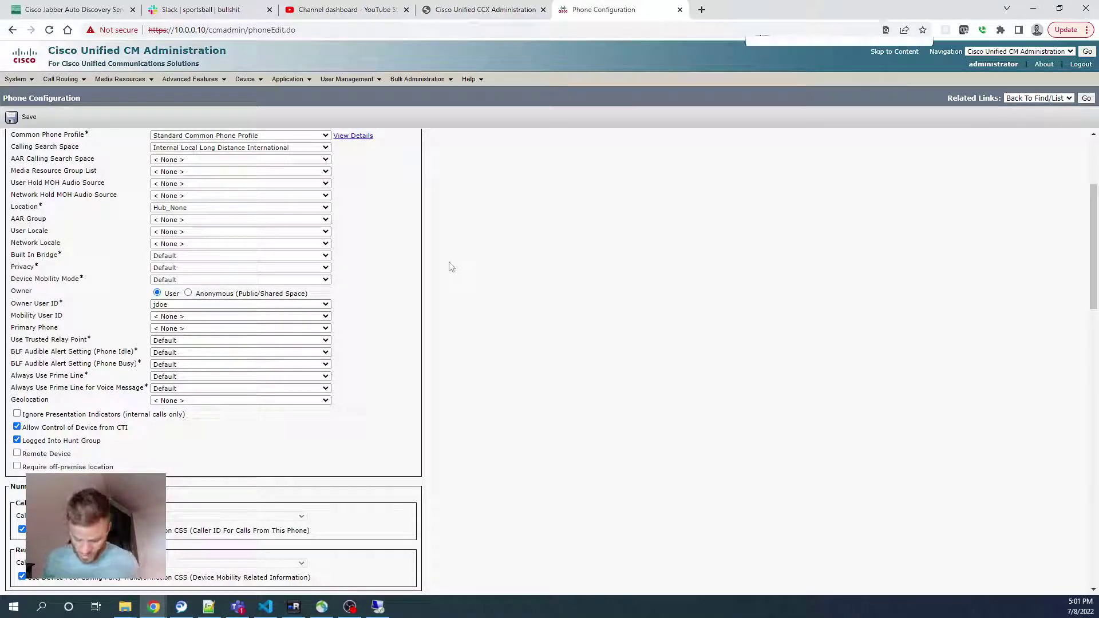
pyautogui.write('sip secu')
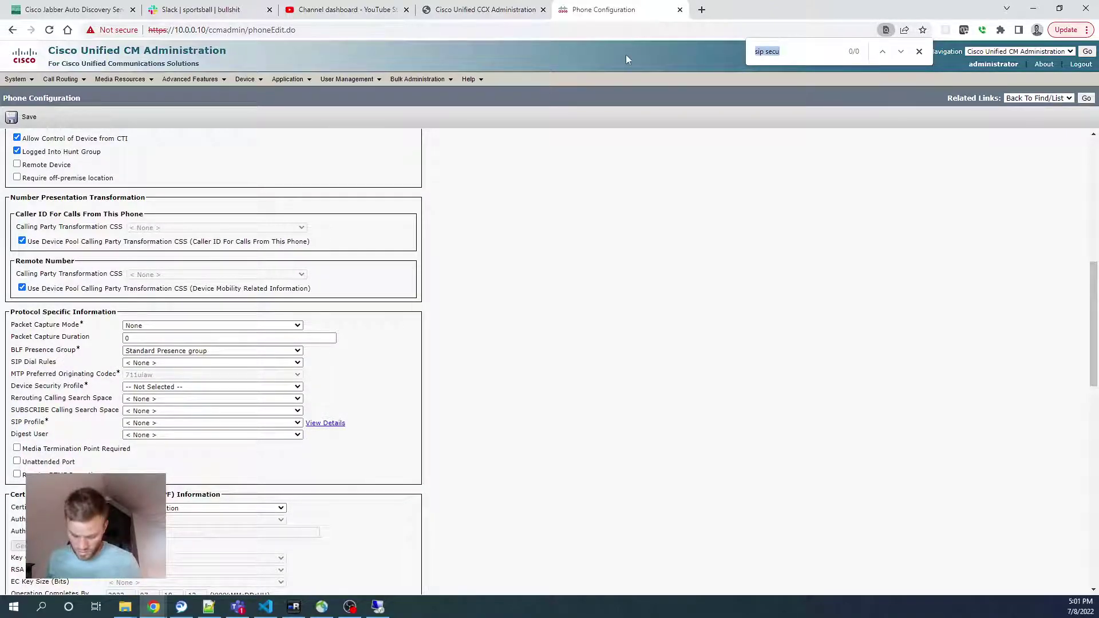
pyautogui.write('secur')
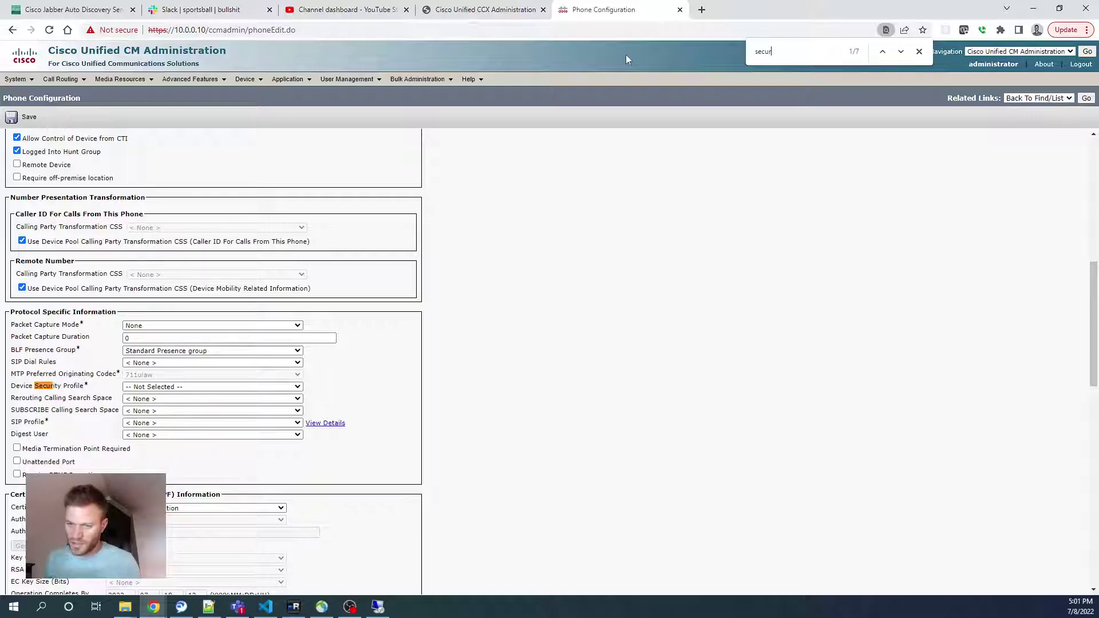
pyautogui.click(199, 387)
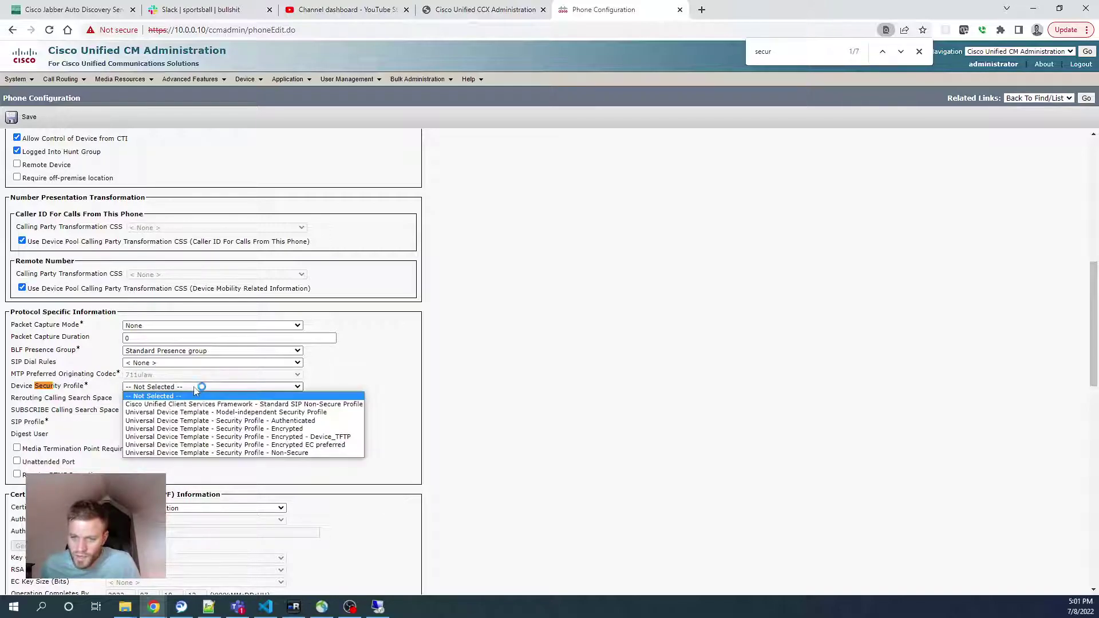
pyautogui.click(208, 404)
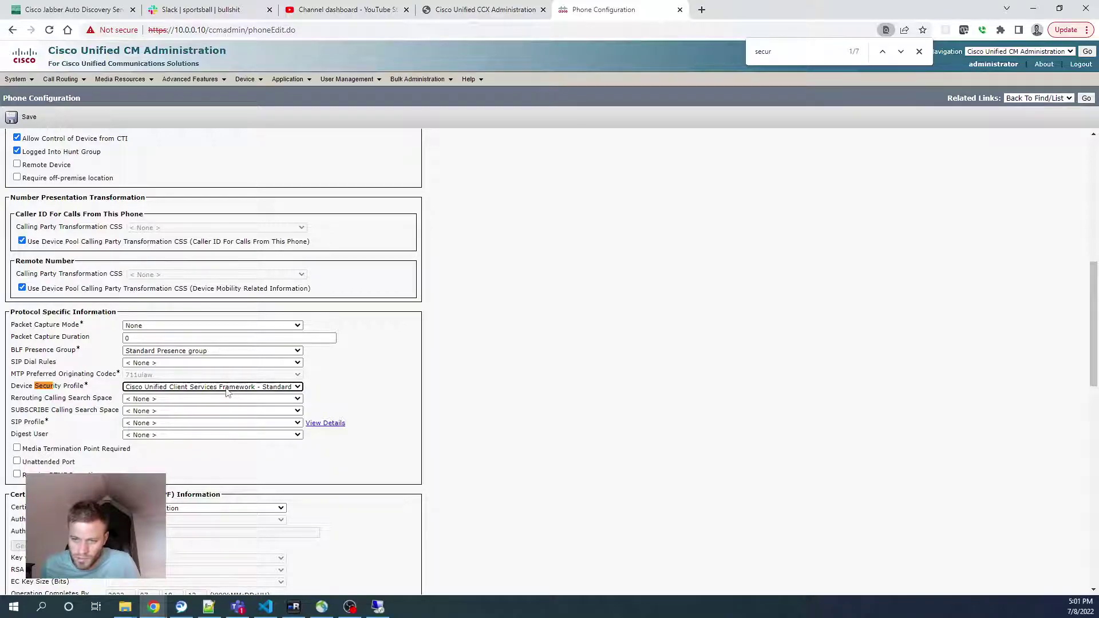
# Choose Standard SIP Profile, save the CSF phone, and acknowledge the Apply Config notice
pyautogui.click(263, 423)
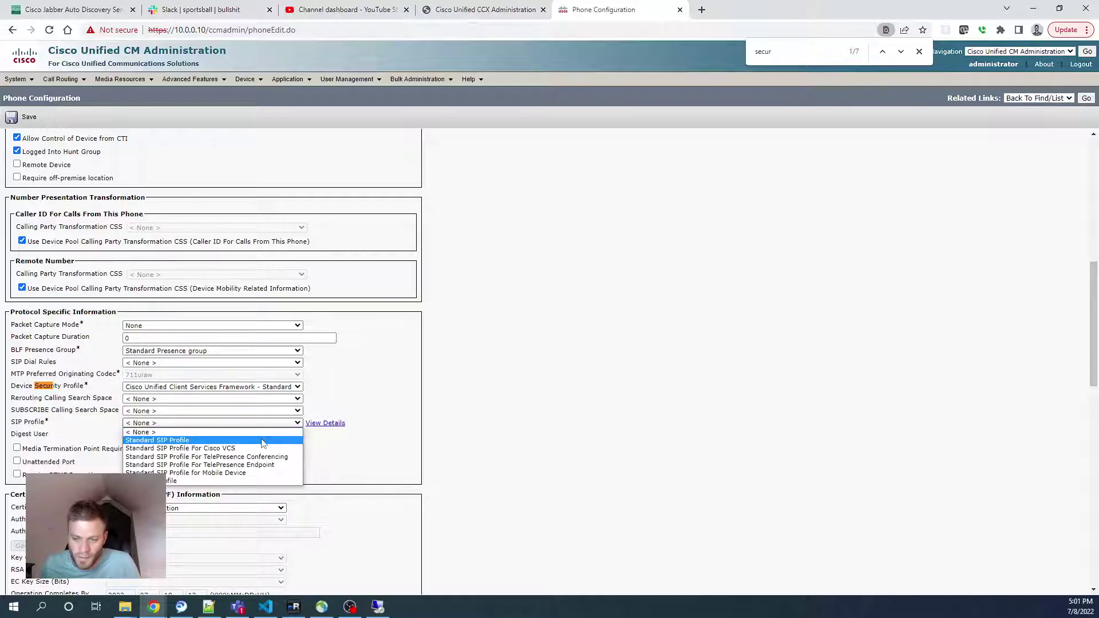
pyautogui.click(263, 441)
pyautogui.moveTo(51, 430); pyautogui.dragTo(17, 425)
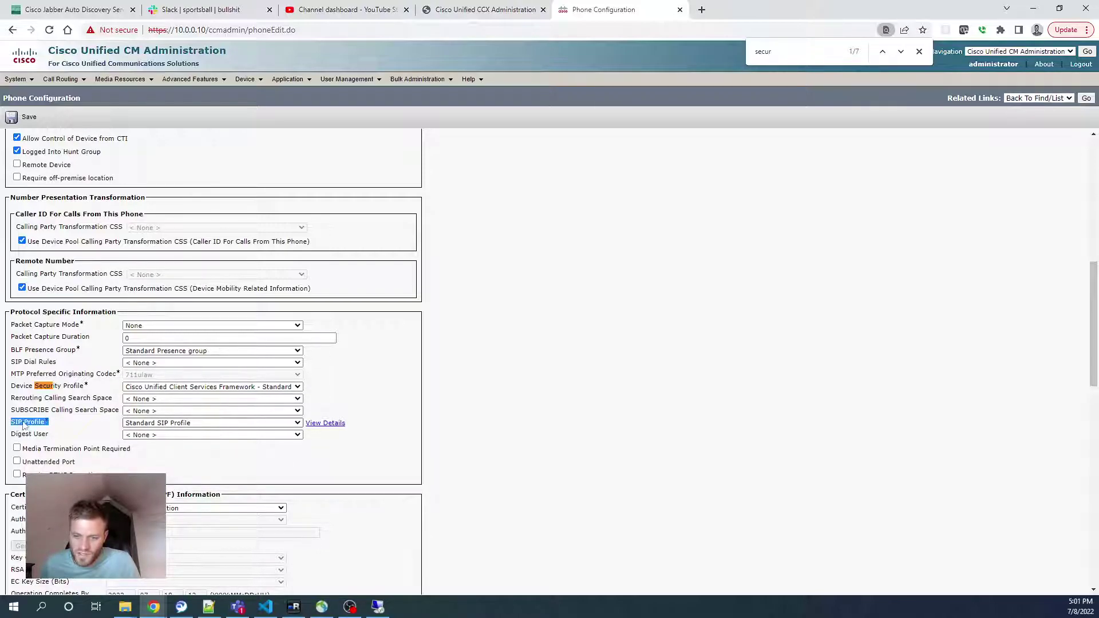
pyautogui.click(26, 117)
pyautogui.click(650, 105)
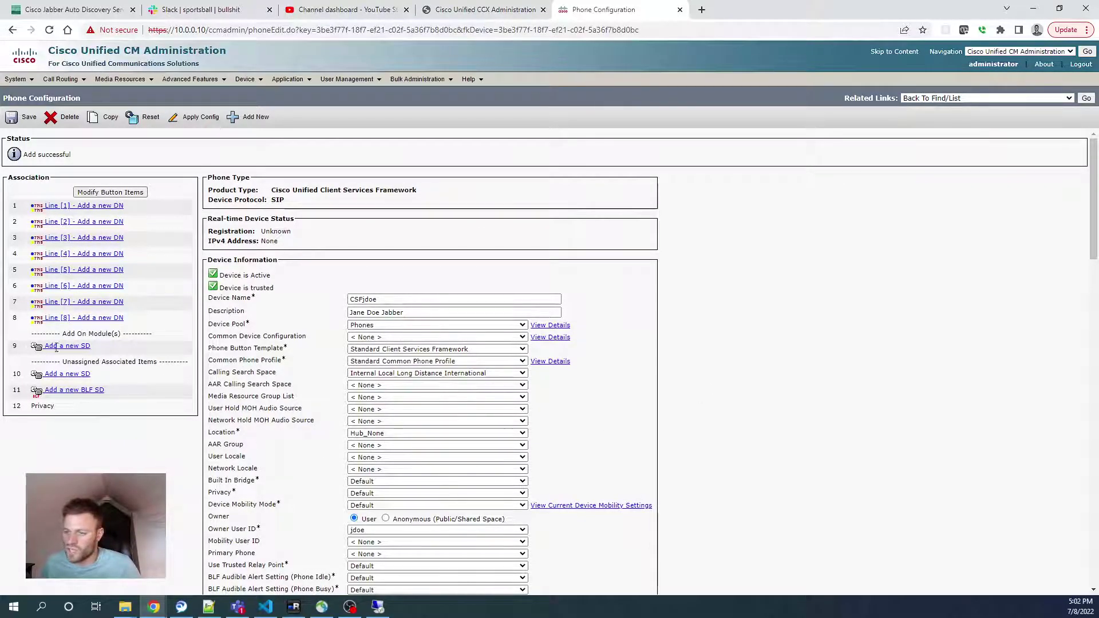
# Launch Cisco Jabber on the remote desktop and accept the server's certificate
pyautogui.hotkey('alt', 'Tab')
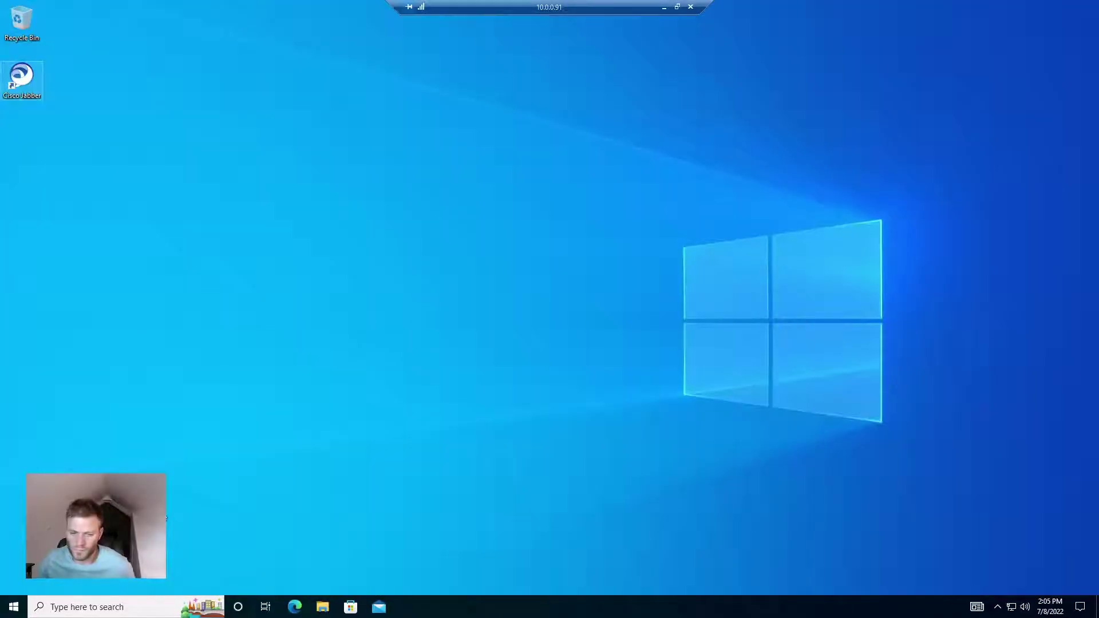
pyautogui.click(101, 607)
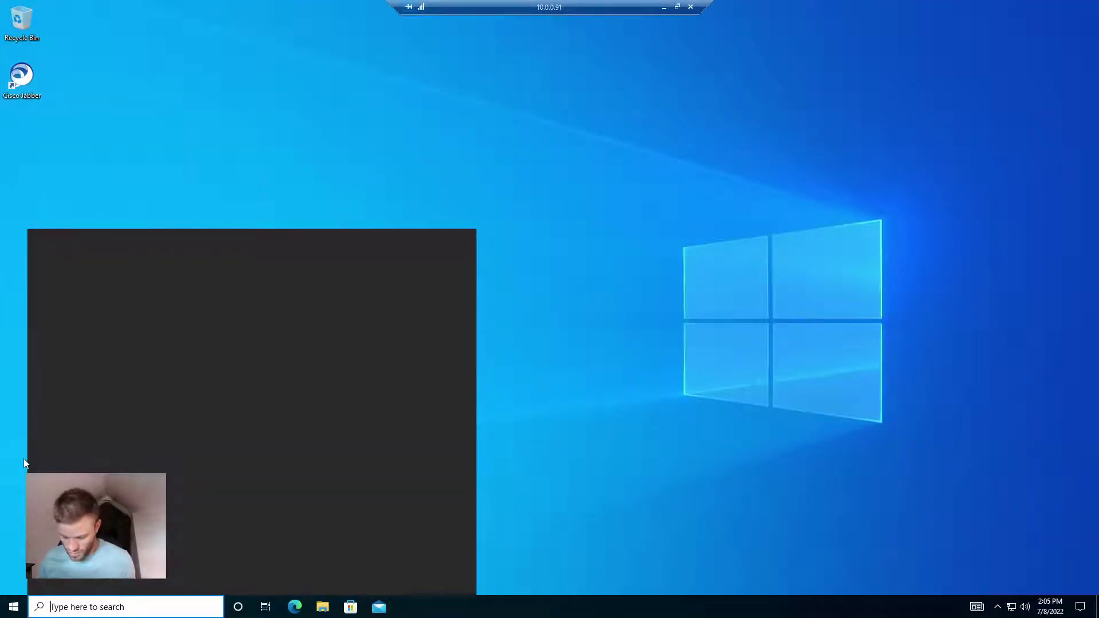
pyautogui.write('jabber')
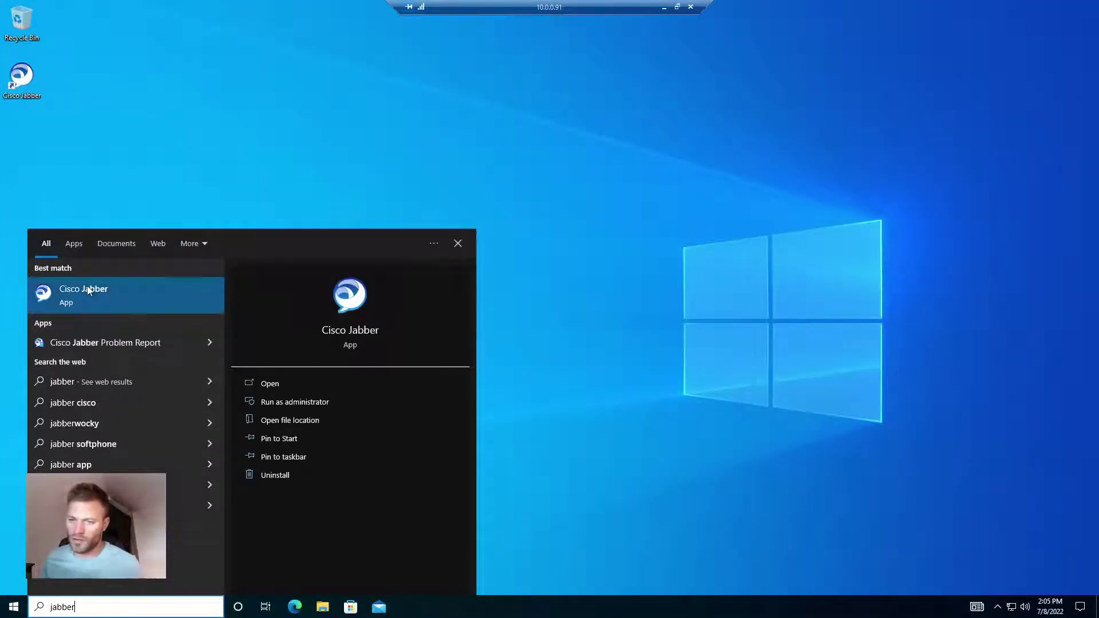
pyautogui.click(87, 289)
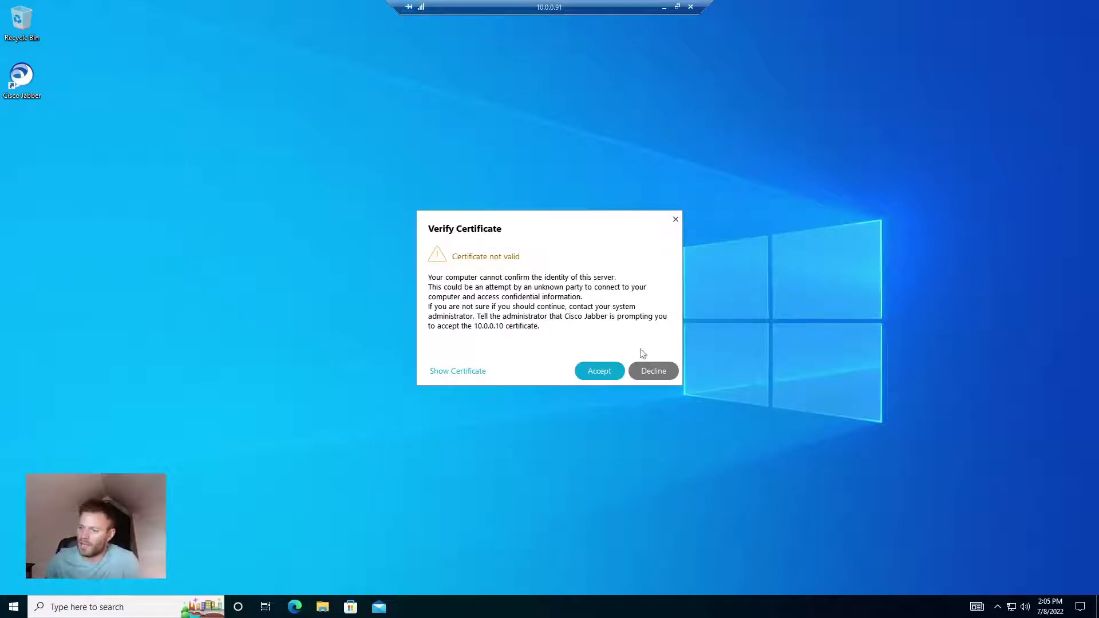
pyautogui.click(599, 371)
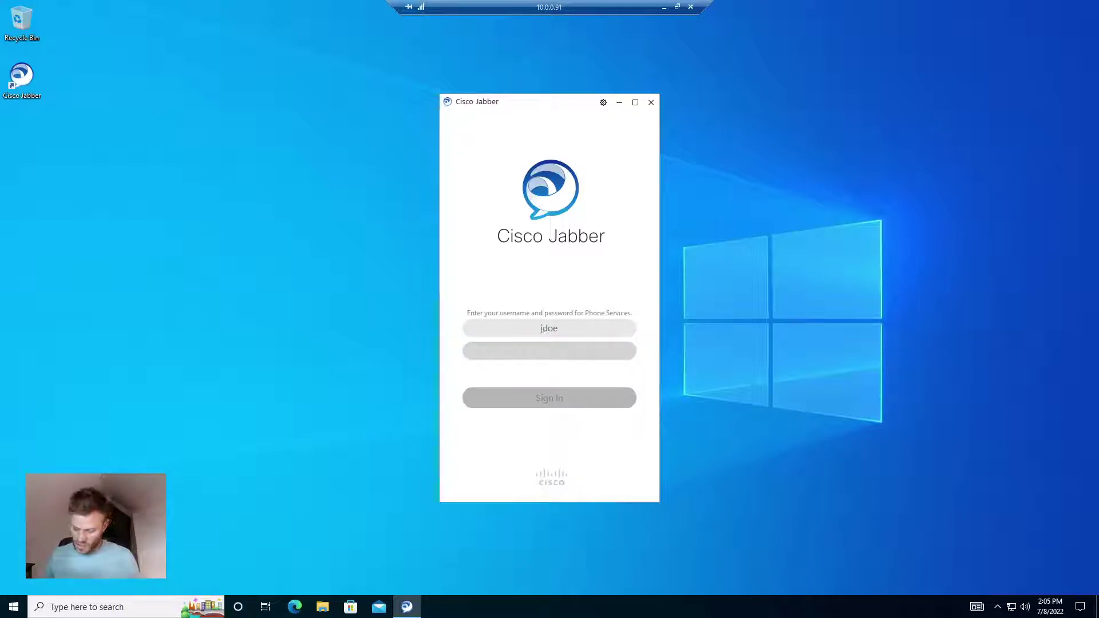
# Enter the account password, sign in to Jabber, and return to the CUCM phone page
pyautogui.write('p')
pyautogui.write('*****')
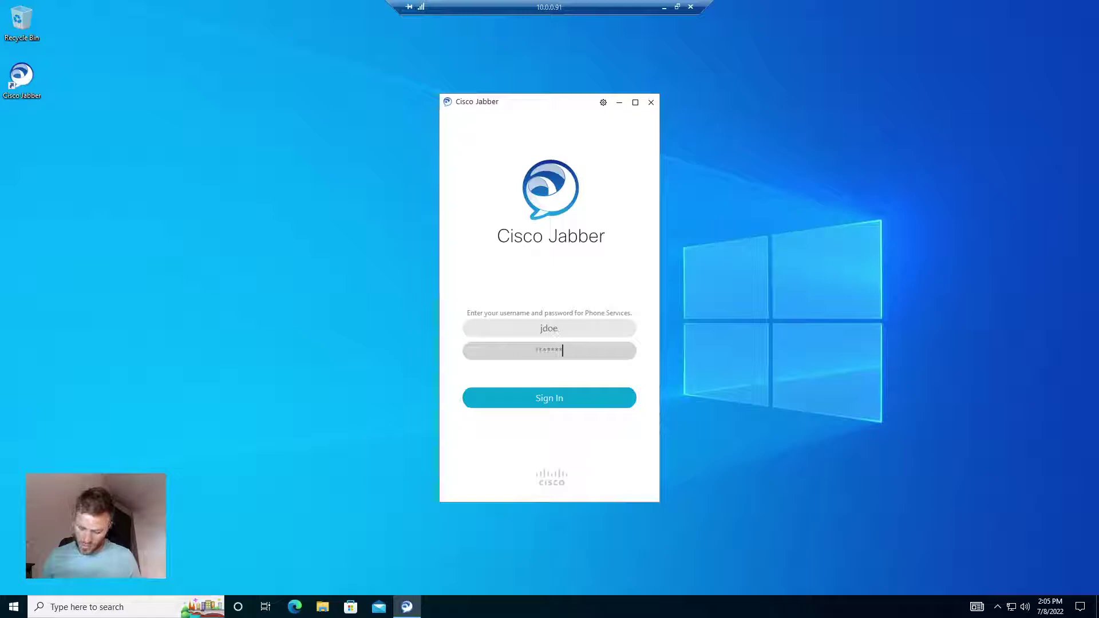
pyautogui.click(592, 391)
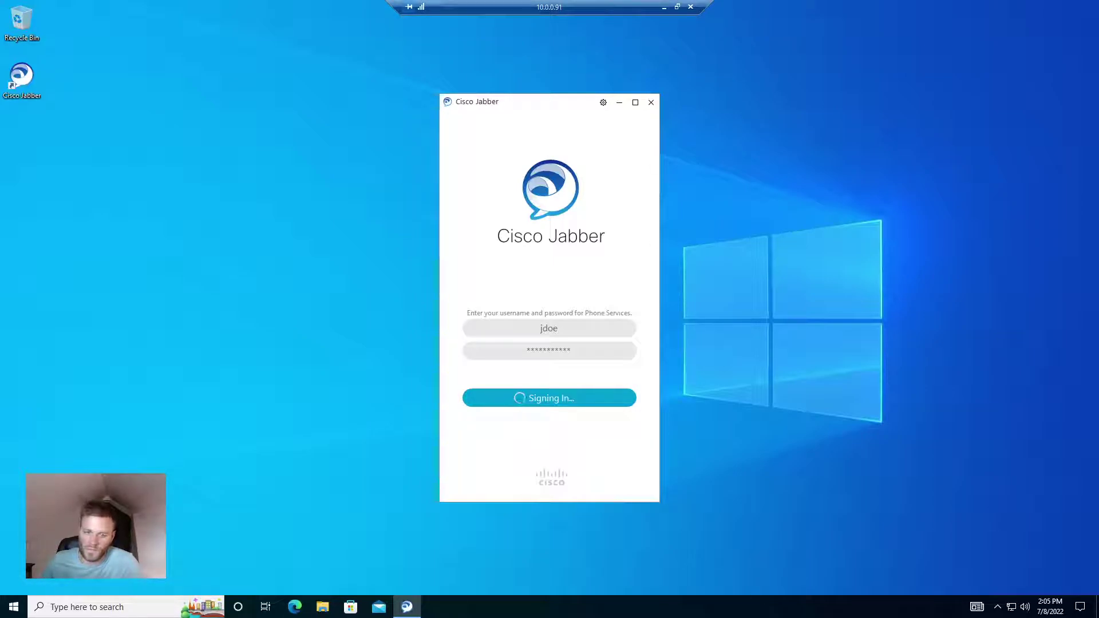
pyautogui.click(664, 6)
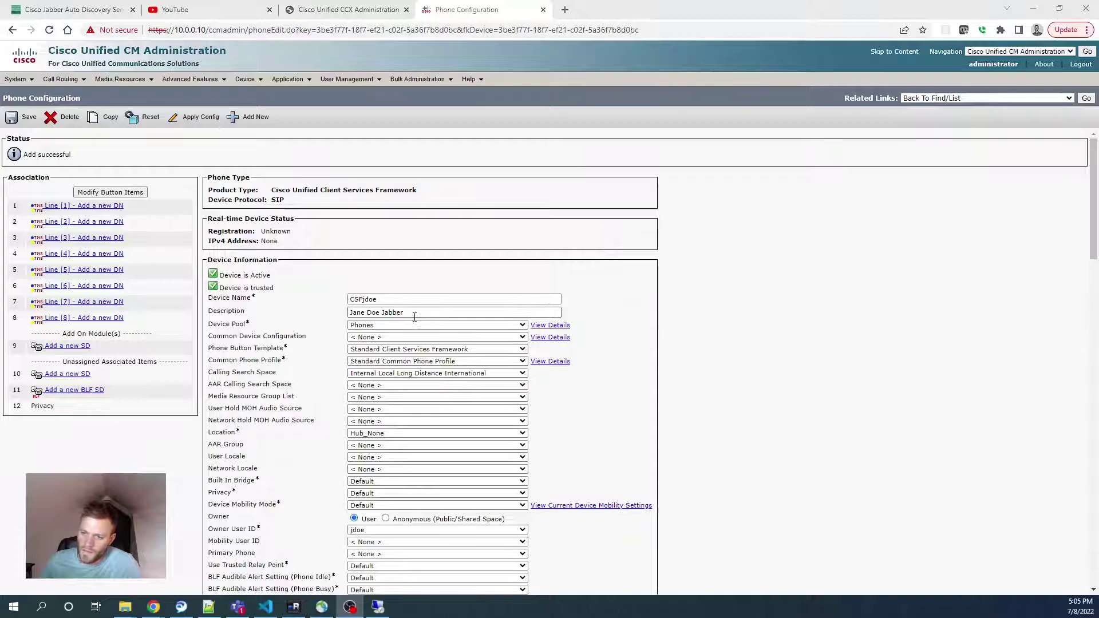
# Add directory number 5001 on Line 1 in the All Phones route partition
pyautogui.click(77, 207)
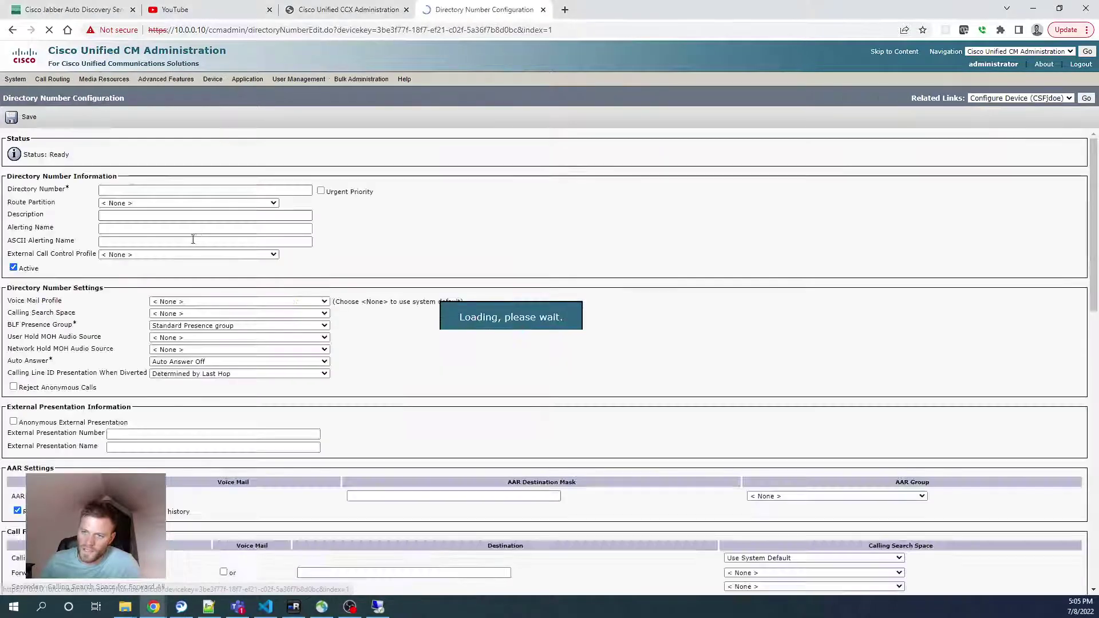
pyautogui.click(185, 191)
pyautogui.write('5001')
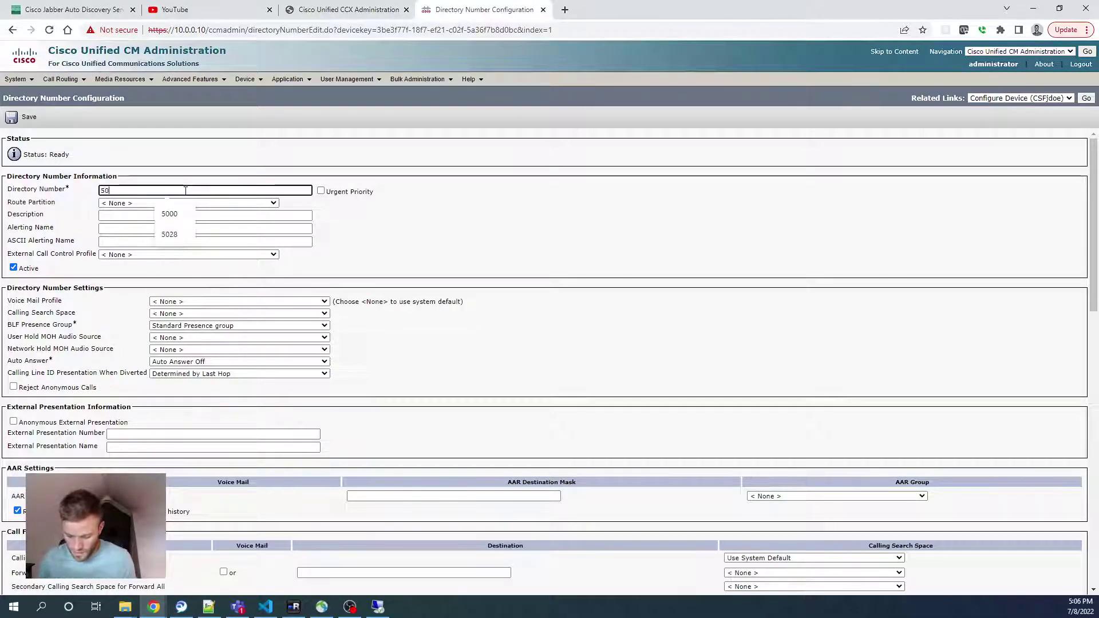
pyautogui.press('Tab')
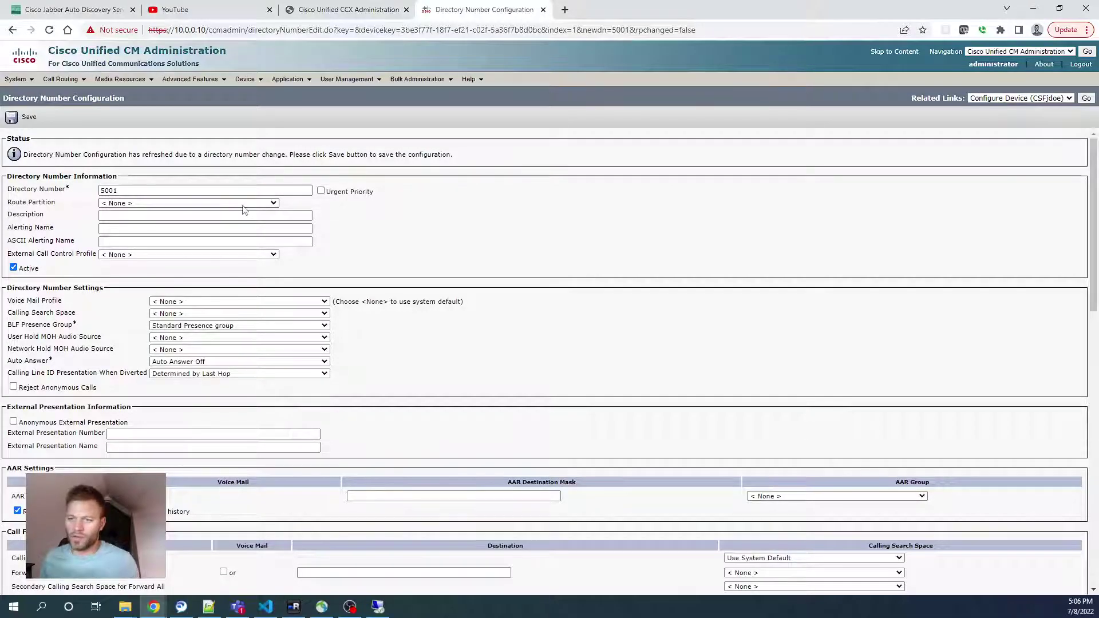
pyautogui.click(240, 204)
pyautogui.click(240, 226)
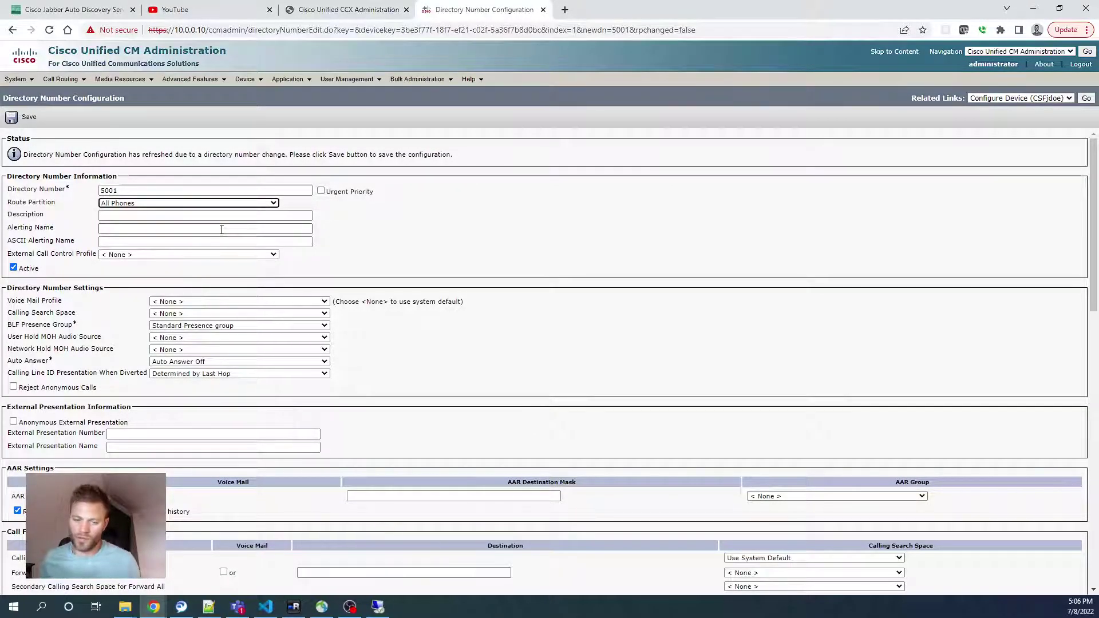
# Fill the line's description, alerting name and ASCII alerting name with the user's full name
pyautogui.click(221, 229)
pyautogui.click(221, 216)
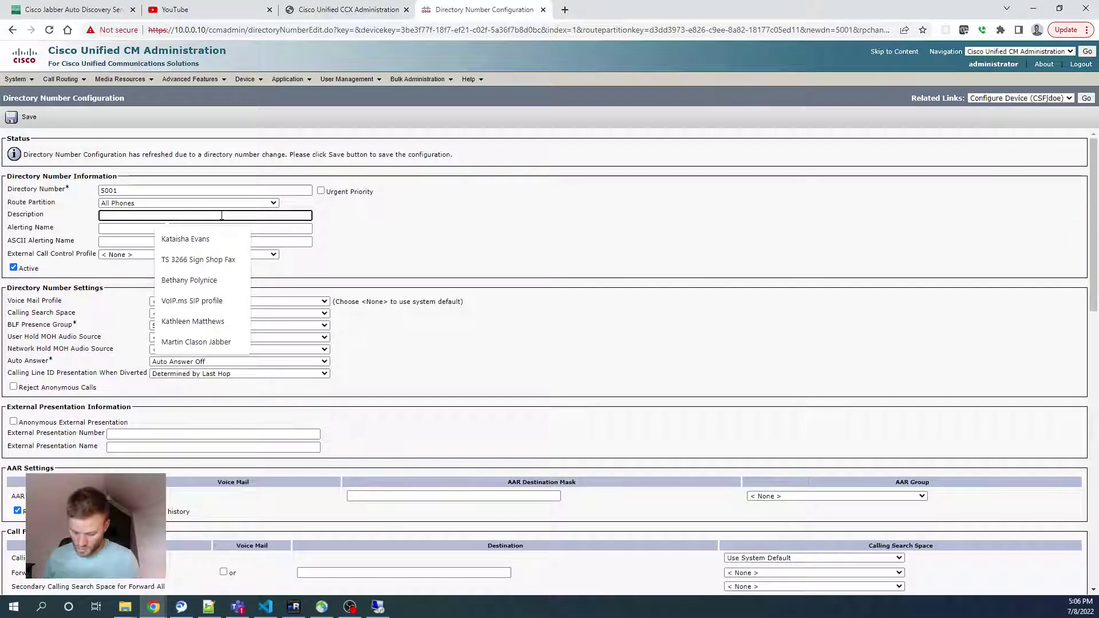
pyautogui.write('Jane Doe Jabber')
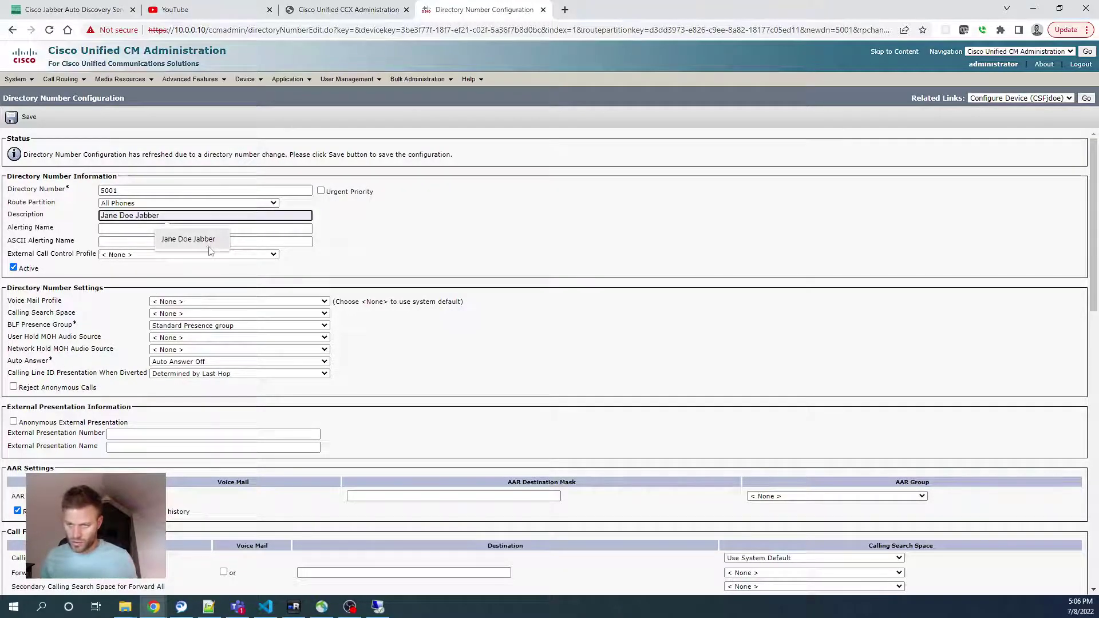
pyautogui.click(188, 239)
pyautogui.tripleClick(211, 213)
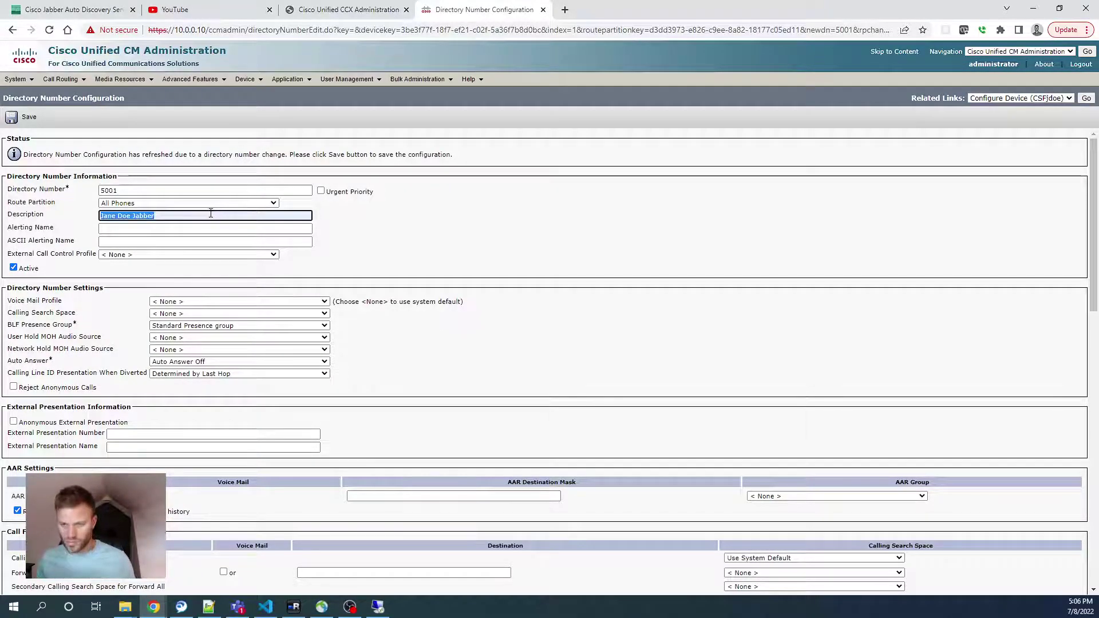
pyautogui.hotkey('ctrl', 'c')
pyautogui.press('Tab')
pyautogui.hotkey('ctrl', 'v')
pyautogui.press('Tab')
pyautogui.hotkey('ctrl', 'v')
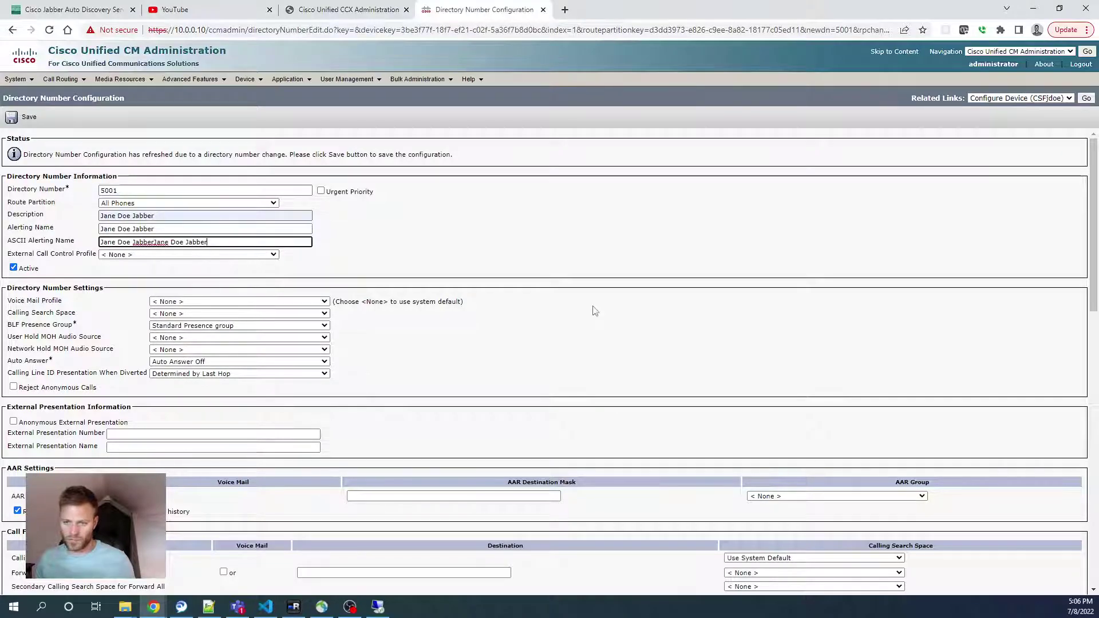
pyautogui.hotkey('ctrl', 'a')
pyautogui.hotkey('ctrl', 'v')
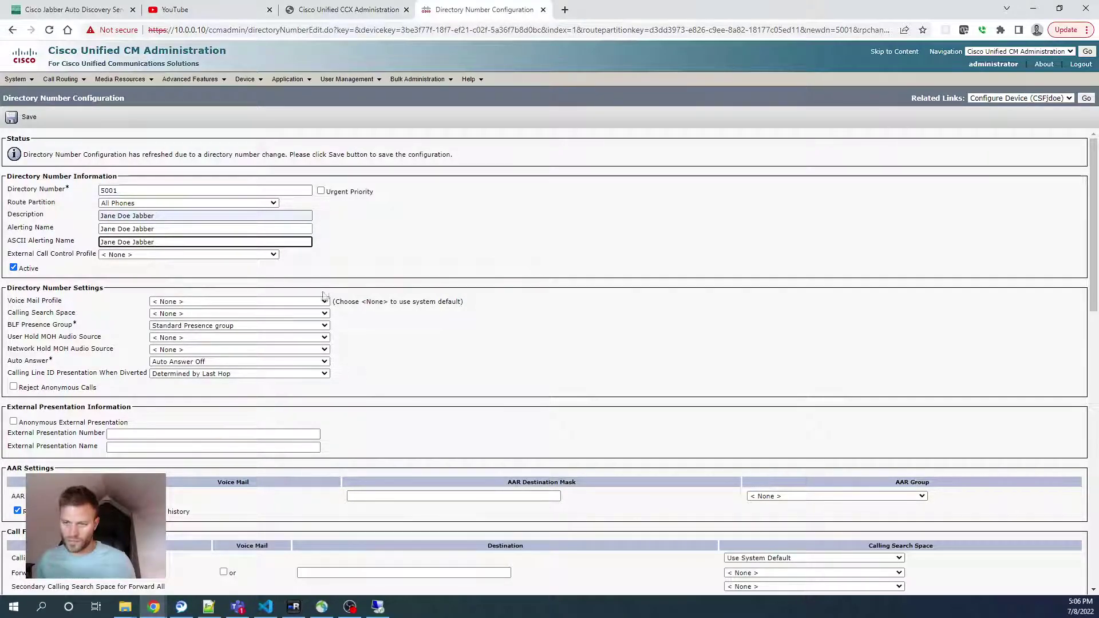
# Set voice mail profile Unity and calling search space Internal Local Long Distance International
pyautogui.click(323, 302)
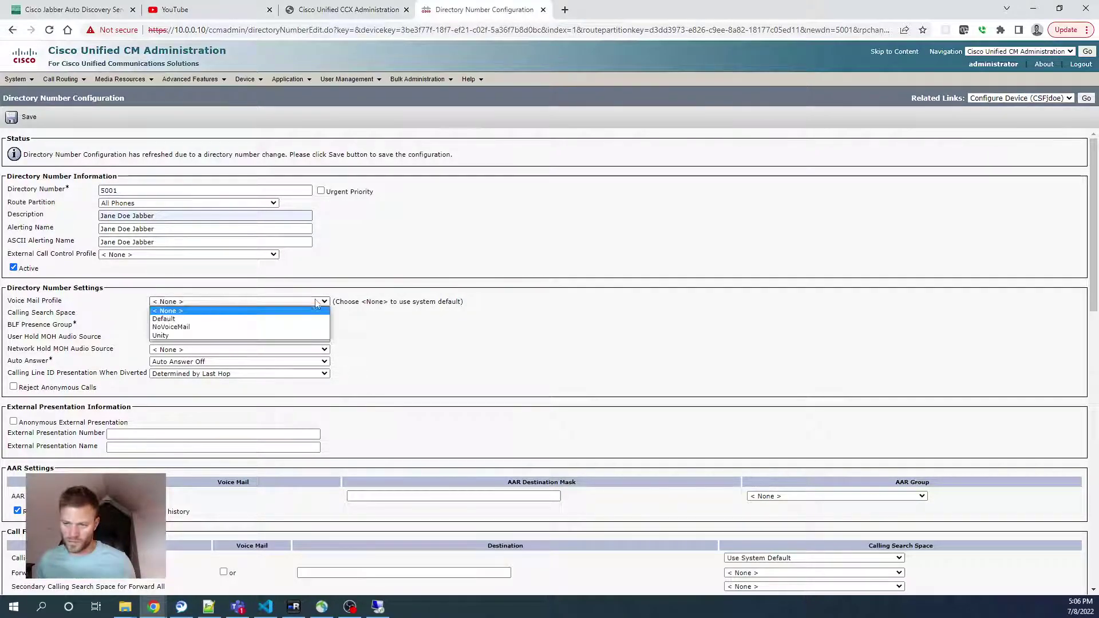
pyautogui.click(303, 335)
pyautogui.click(287, 314)
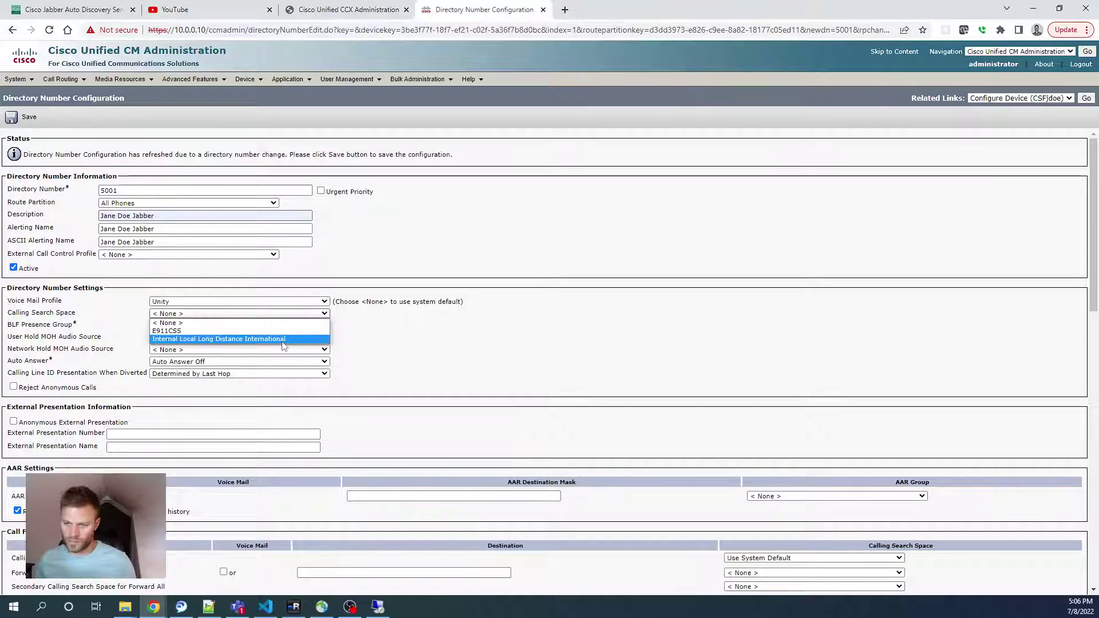
pyautogui.click(283, 341)
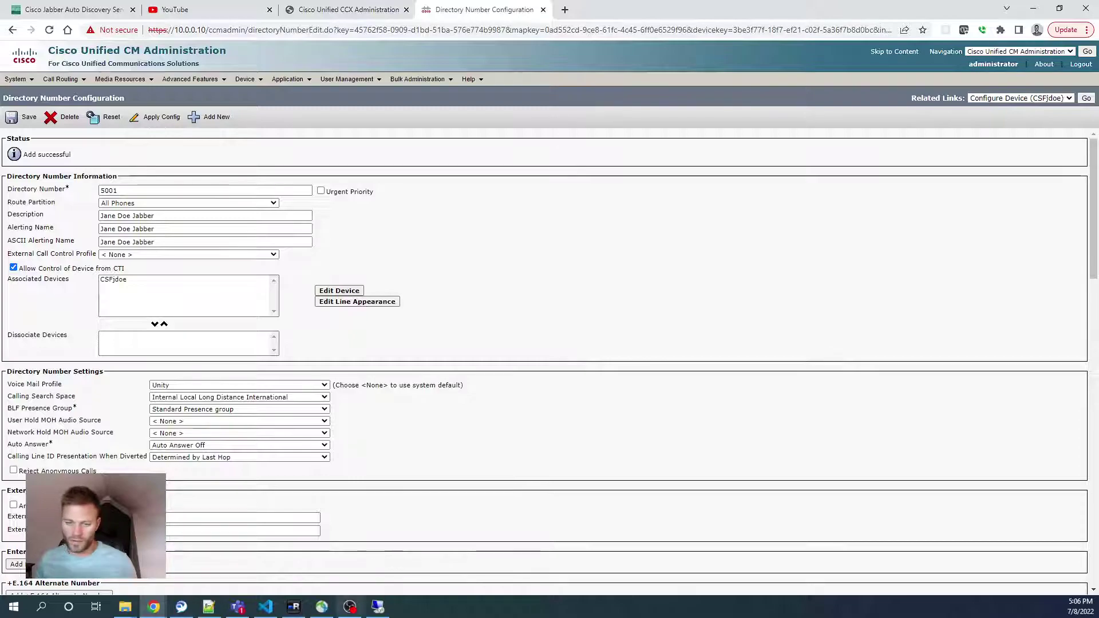
# Back in Jabber, skip the getting-started tips and open the calling device settings
pyautogui.click(378, 607)
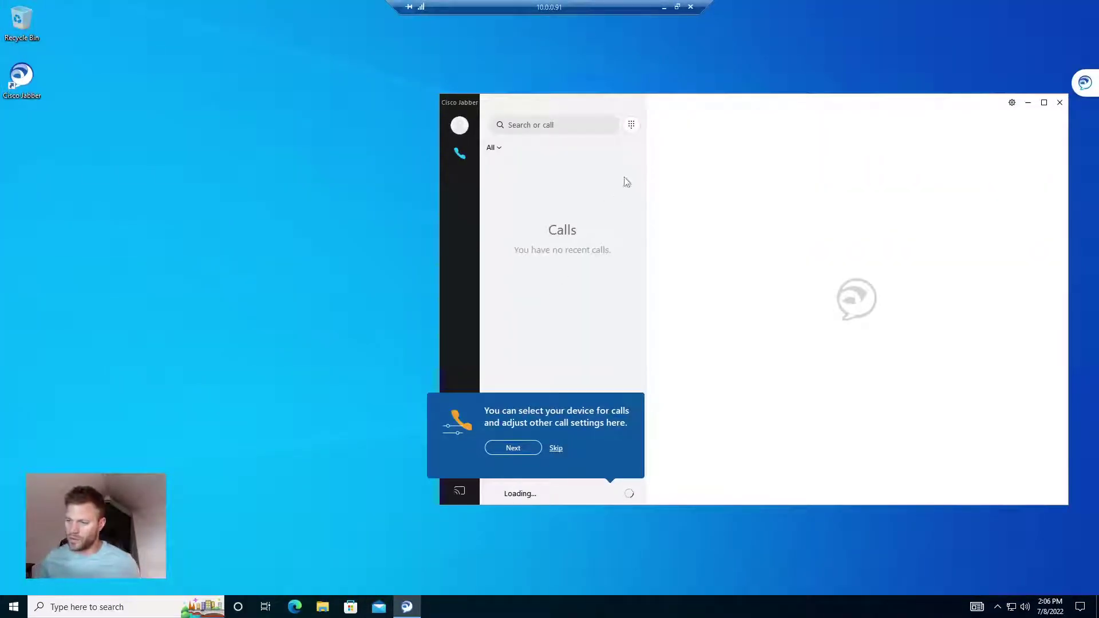
pyautogui.click(556, 449)
pyautogui.click(629, 493)
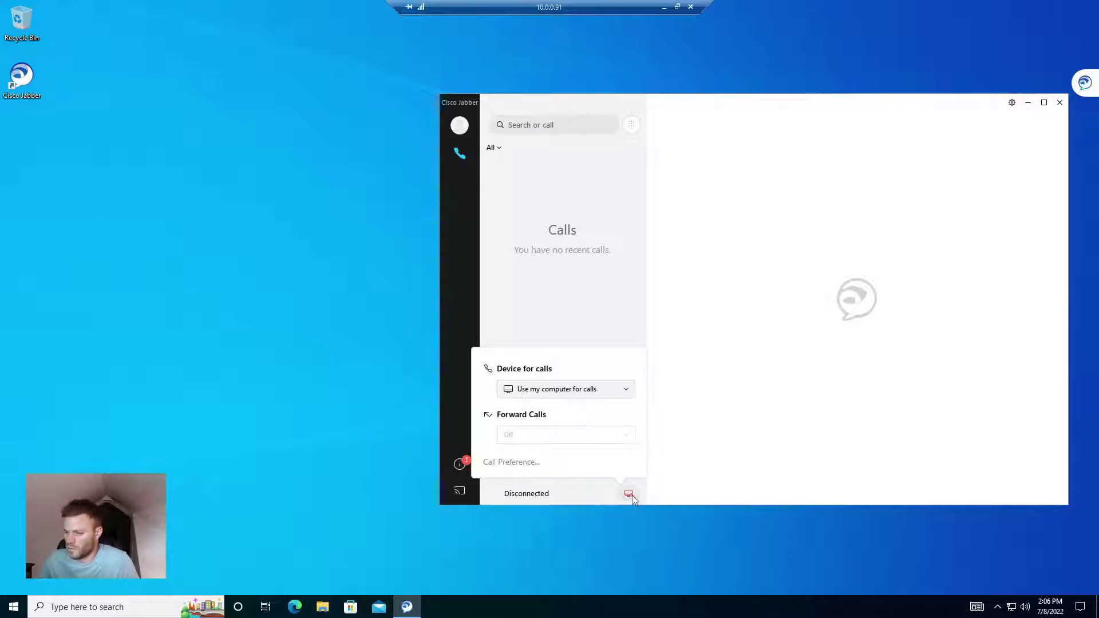